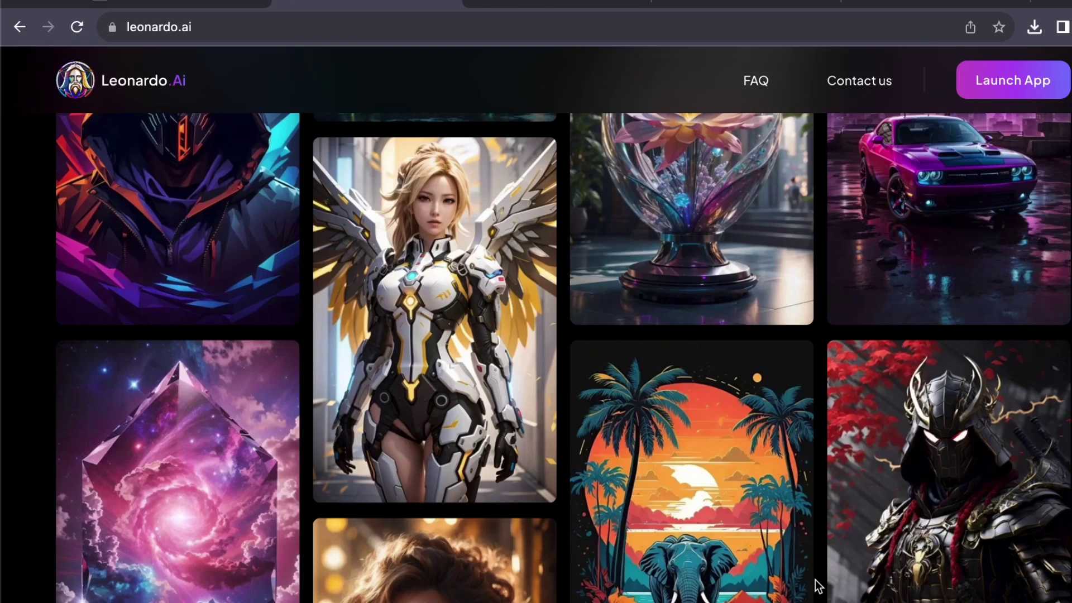
# Step: Browse the Leonardo.ai website, scrolling through the page and its headline
pyautogui.scroll(-3, 502, 365)
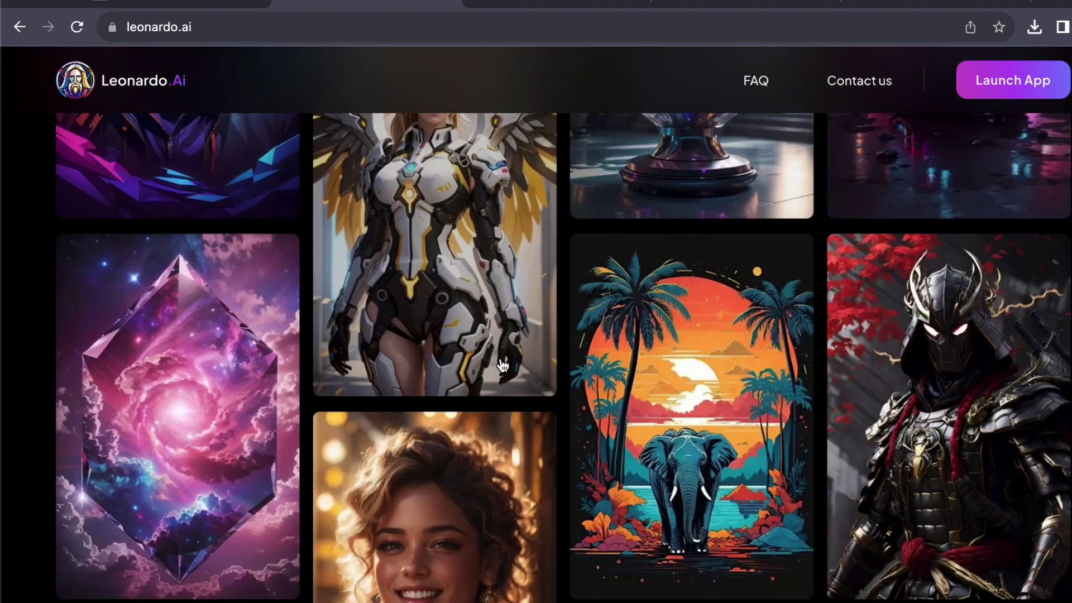
pyautogui.scroll(-5, 503, 366)
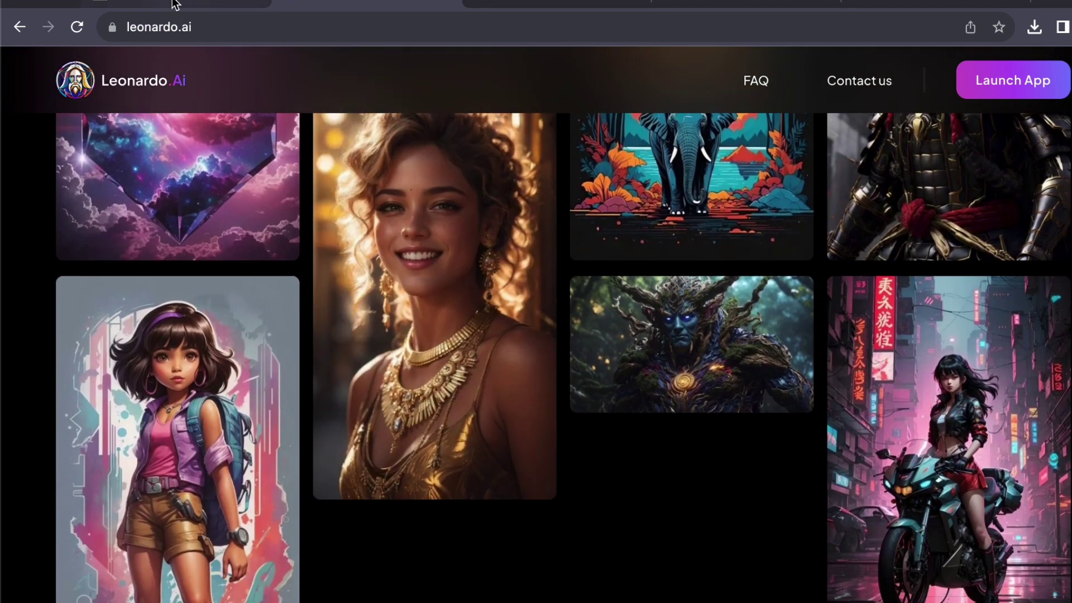
pyautogui.click(174, 5)
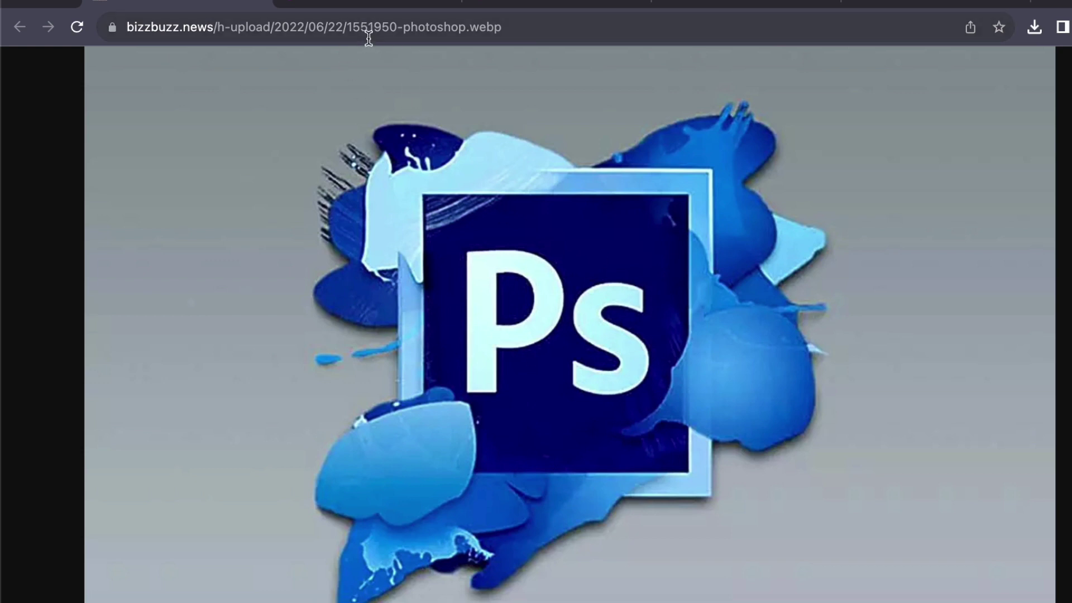
pyautogui.click(365, 3)
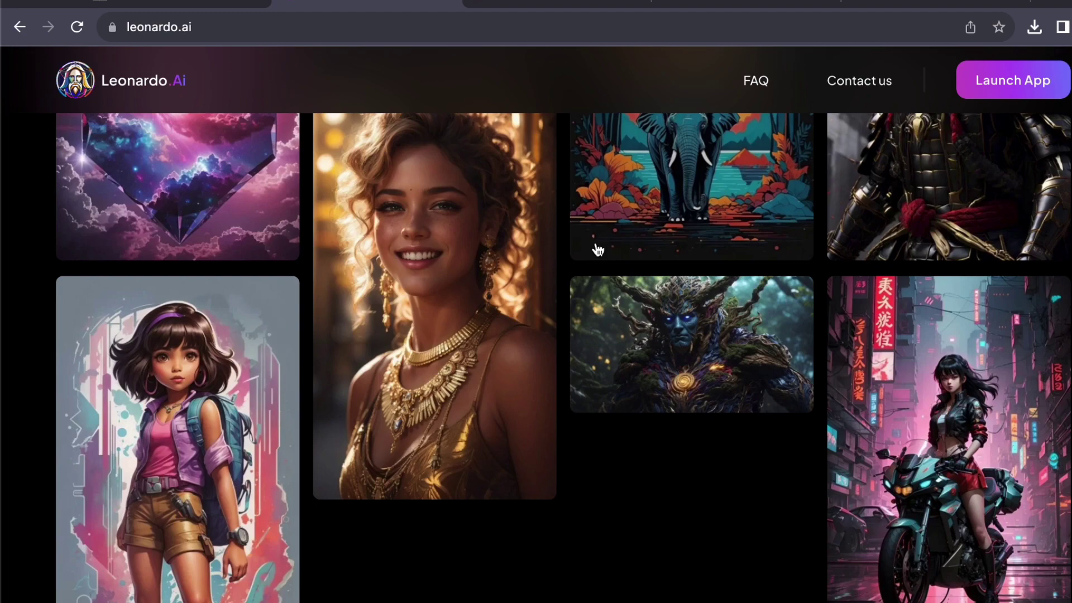
pyautogui.scroll(-10, 575, 311)
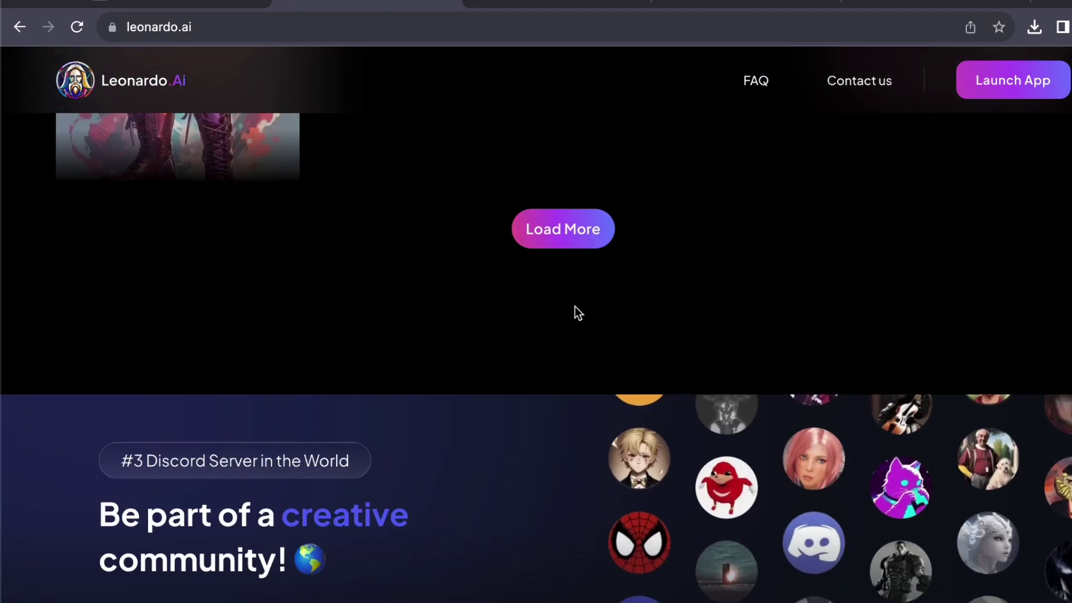
pyautogui.scroll(7, 574, 308)
pyautogui.scroll(12, 575, 308)
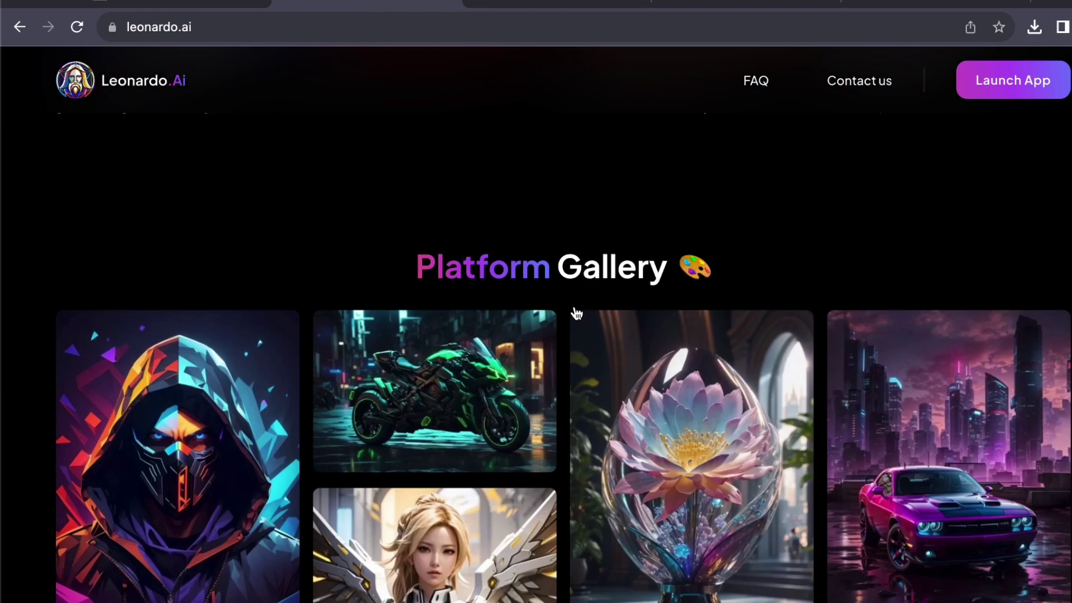
pyautogui.scroll(-3, 578, 312)
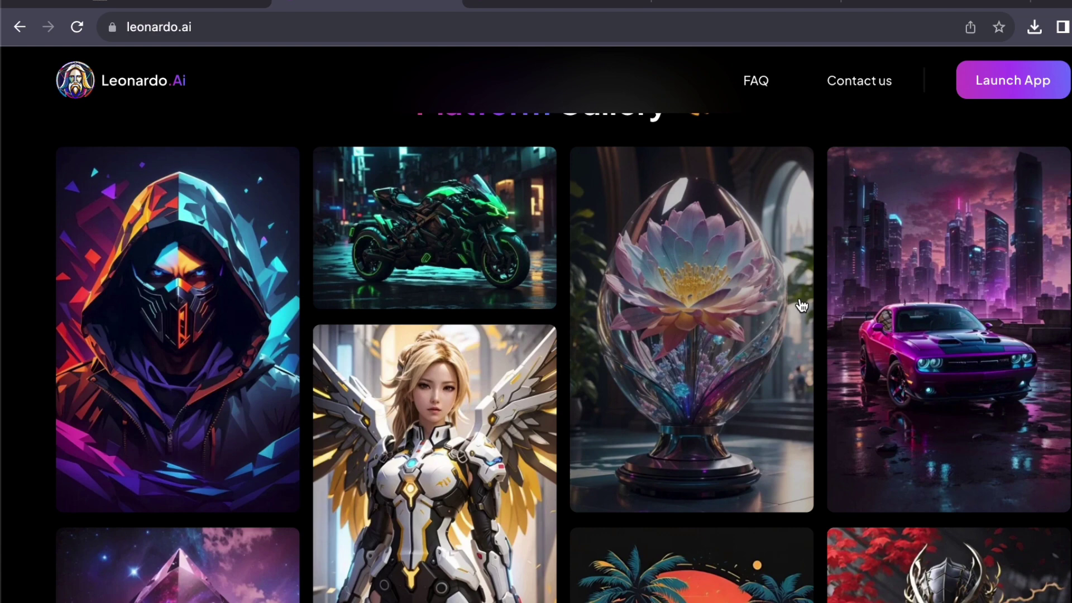
pyautogui.scroll(10, 801, 304)
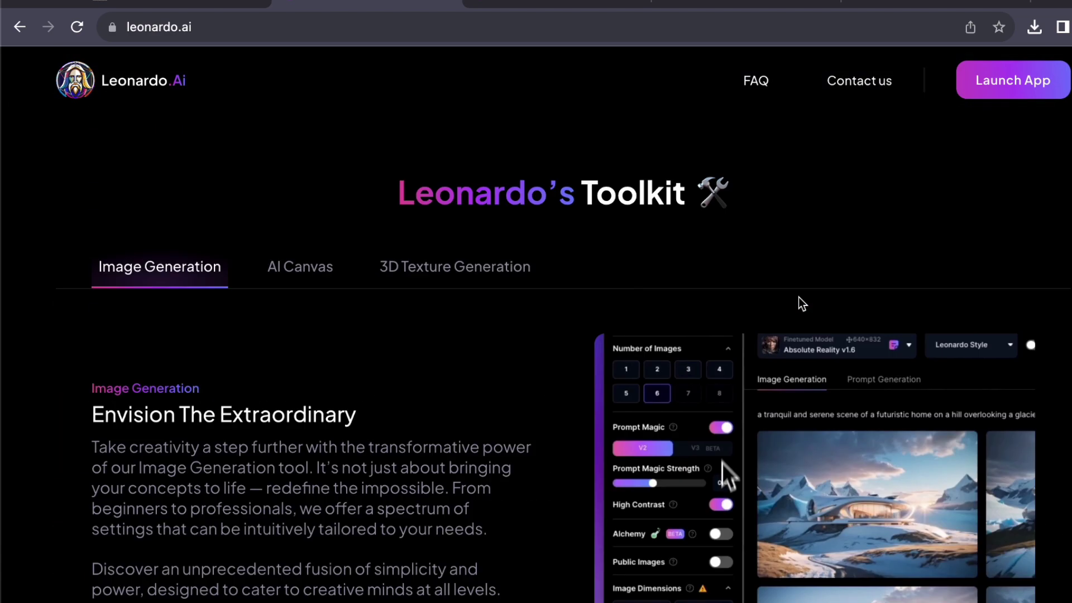
pyautogui.scroll(15, 799, 297)
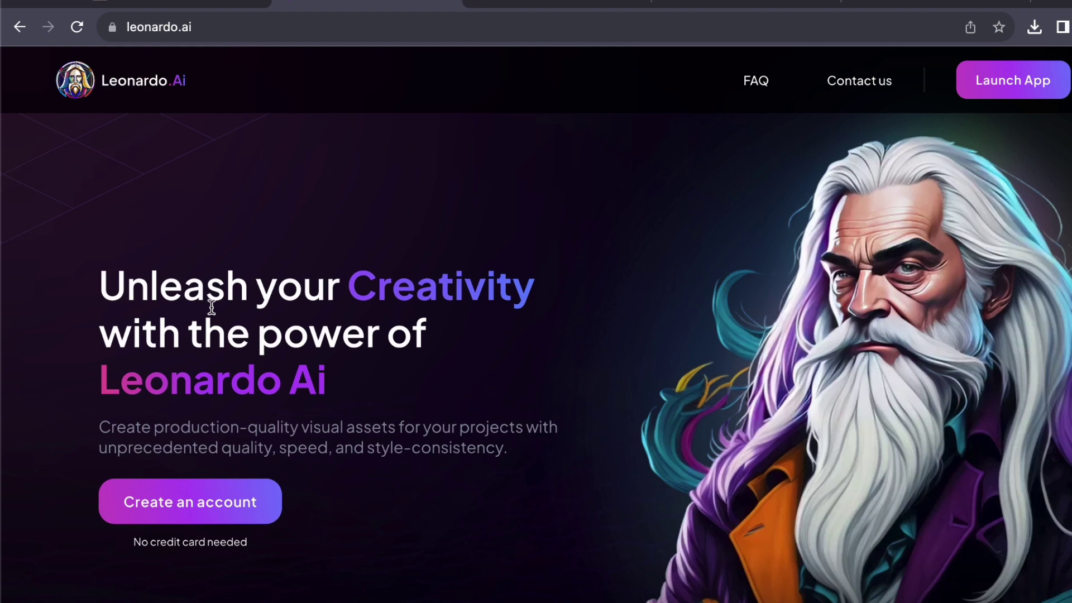
pyautogui.moveTo(126, 382); pyautogui.dragTo(390, 376)
pyautogui.click(389, 376)
# Step: Skim the first Leonardo AI tutorial at 0:36, 0:52 and 1:32
pyautogui.click(756, 5)
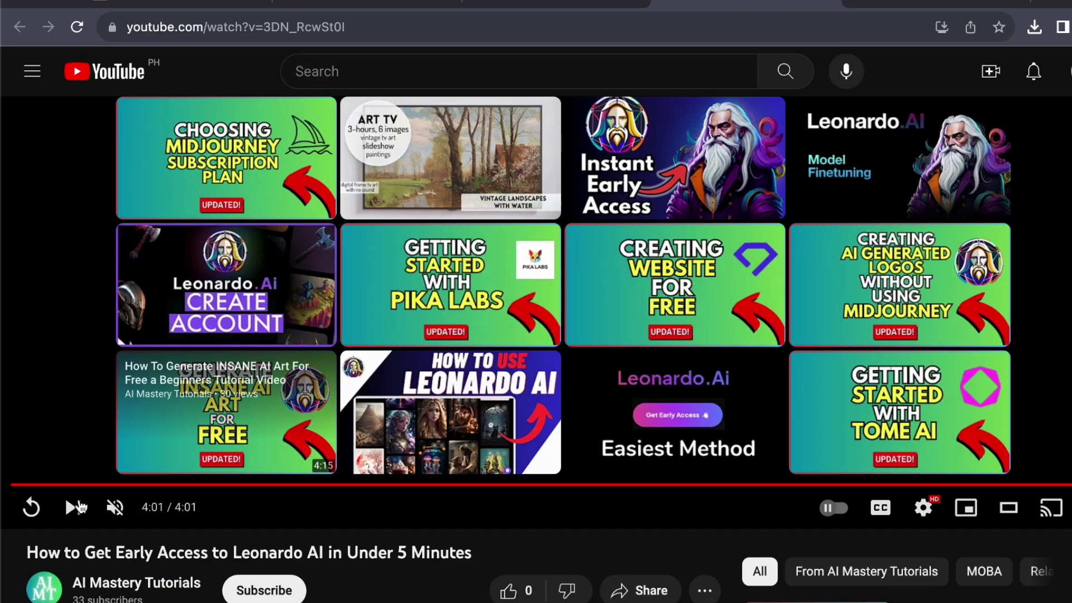
pyautogui.click(178, 485)
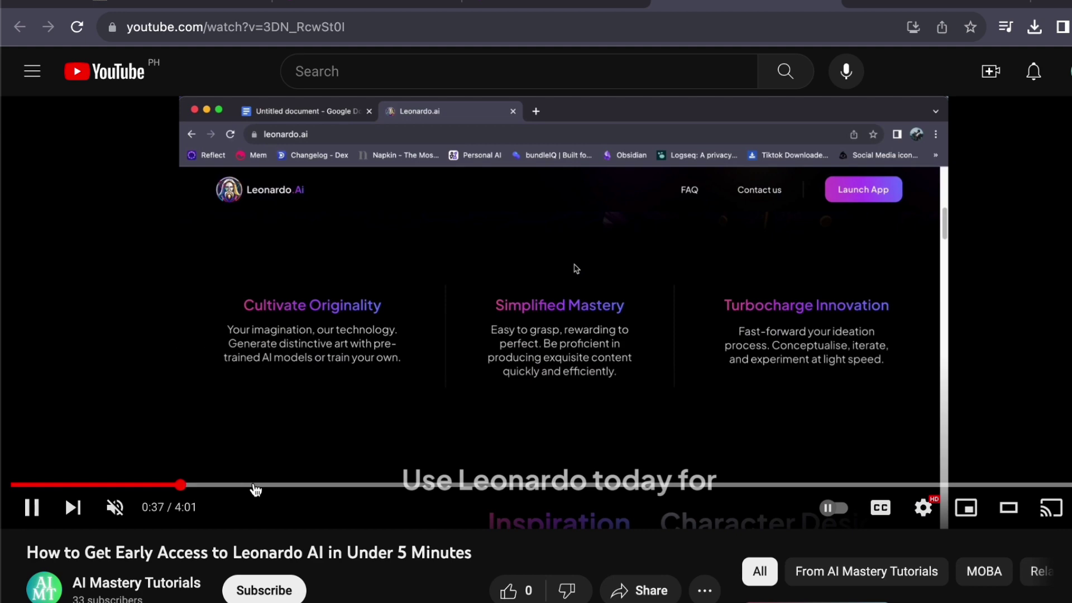
pyautogui.click(255, 485)
pyautogui.click(440, 485)
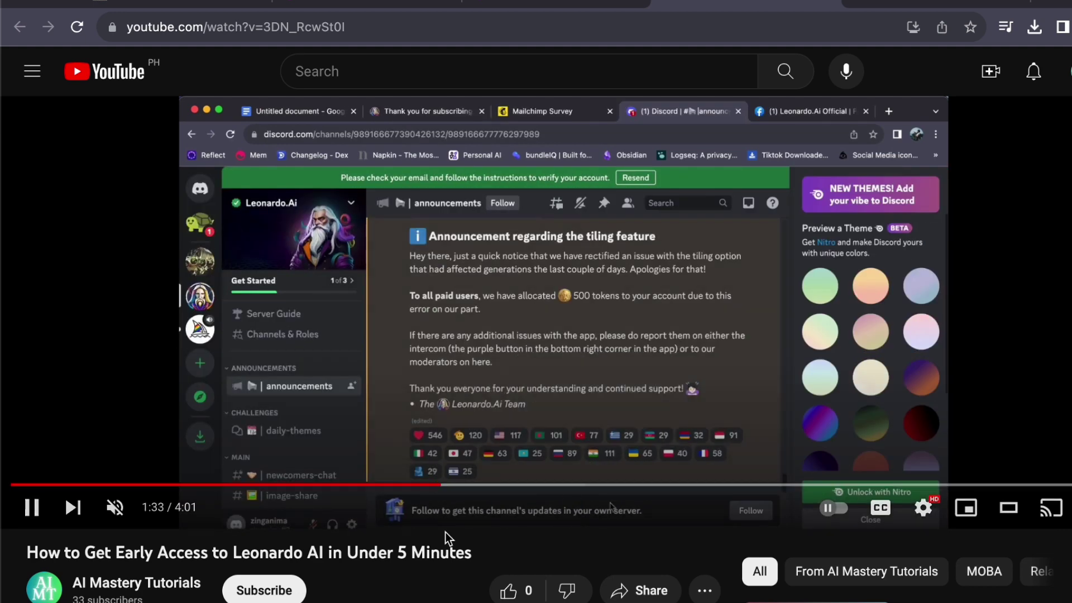
pyautogui.moveTo(343, 552); pyautogui.dragTo(441, 552)
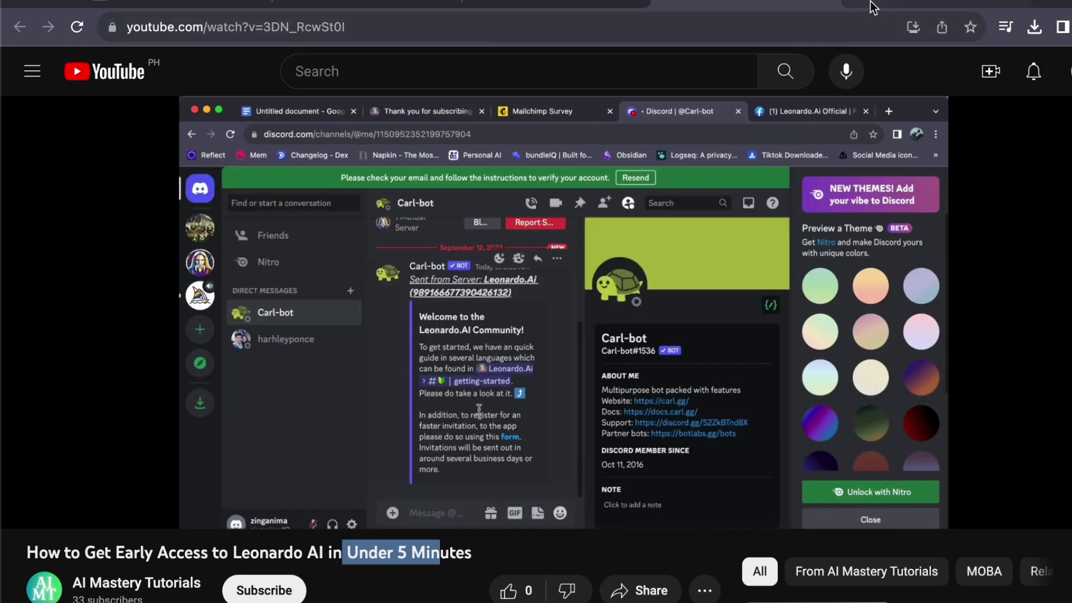
# Step: Skim the beginners tutorial from 0:56 to about 1:26, then return to the Leonardo.Ai app home
pyautogui.click(868, 6)
pyautogui.click(255, 486)
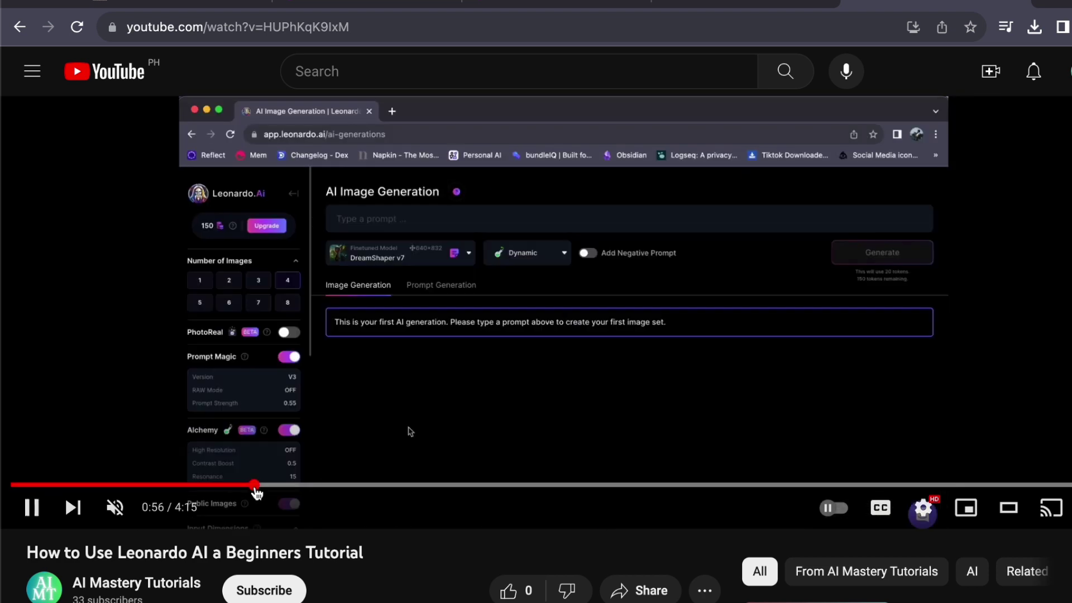
pyautogui.moveTo(376, 486); pyautogui.dragTo(388, 487)
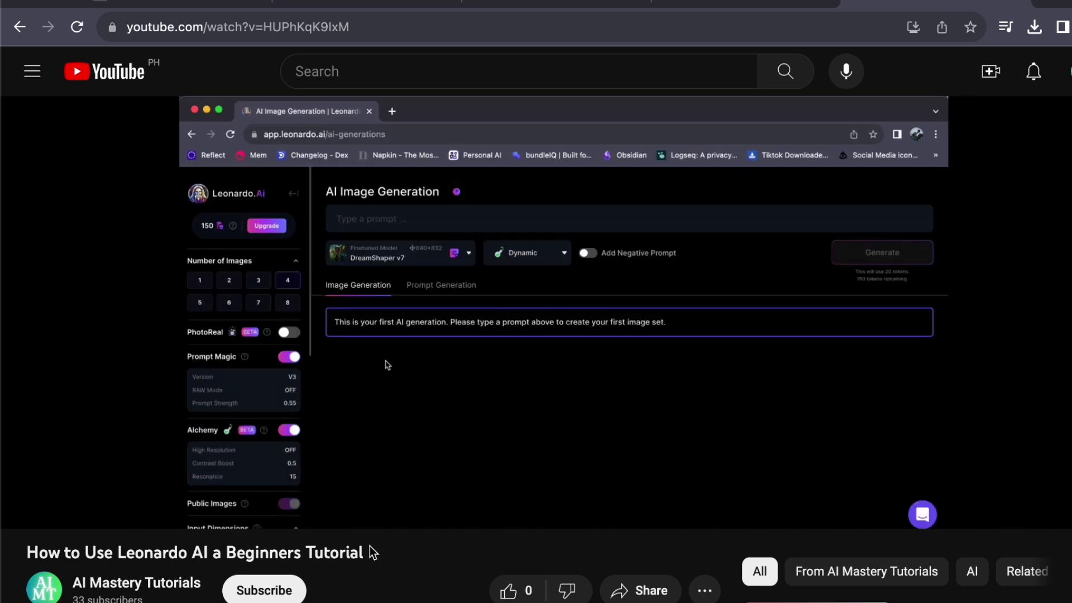
pyautogui.moveTo(370, 546); pyautogui.dragTo(10, 558)
pyautogui.click(414, 581)
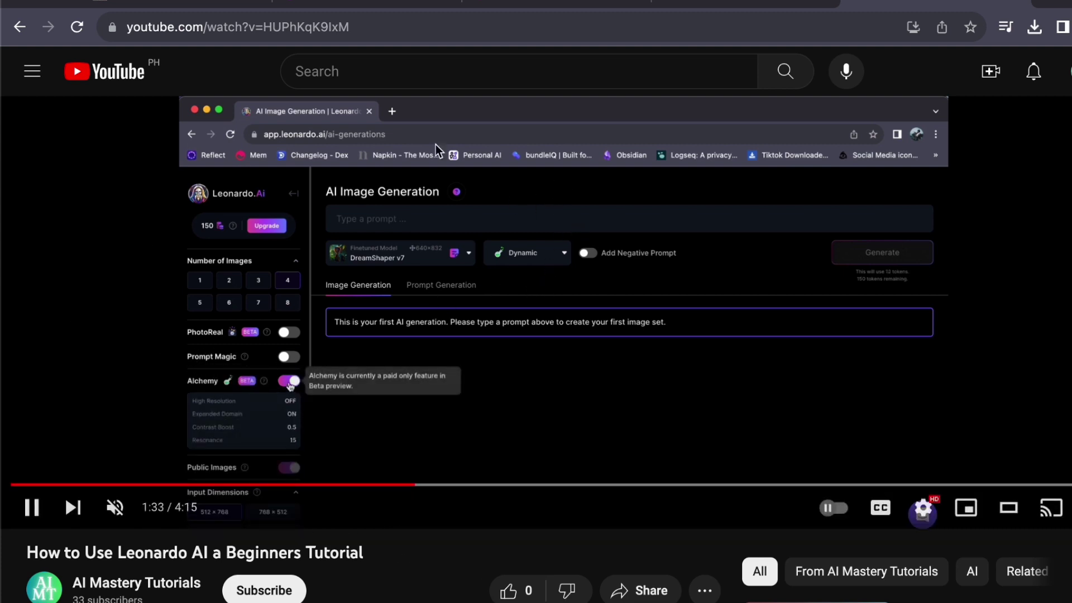
pyautogui.click(564, 5)
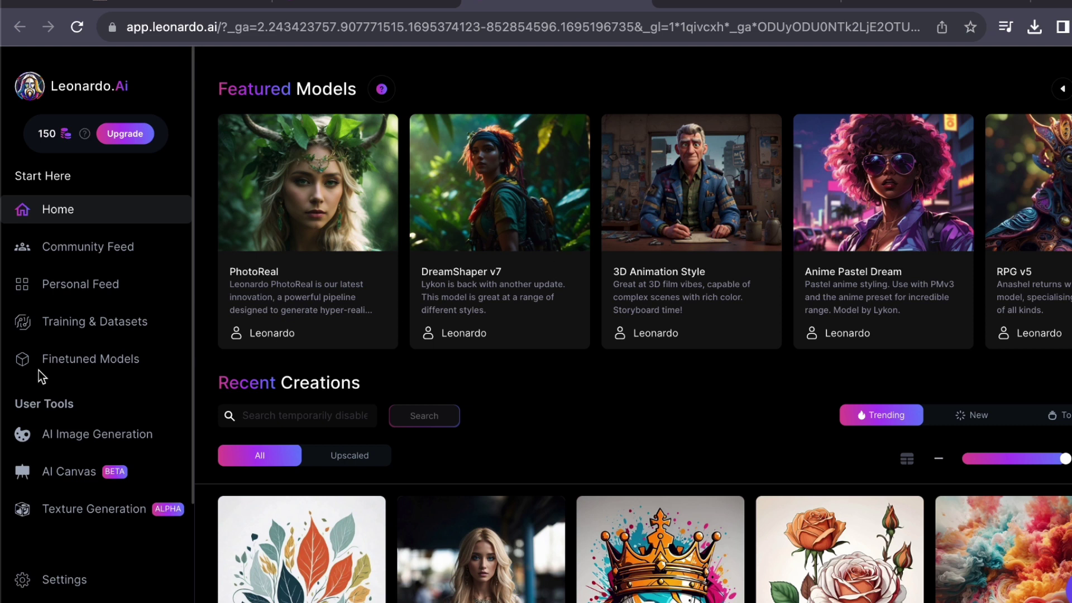
# Step: Open AI Image Generation and review Input Dimensions, Guidance Scale and ControlNet settings
pyautogui.click(79, 441)
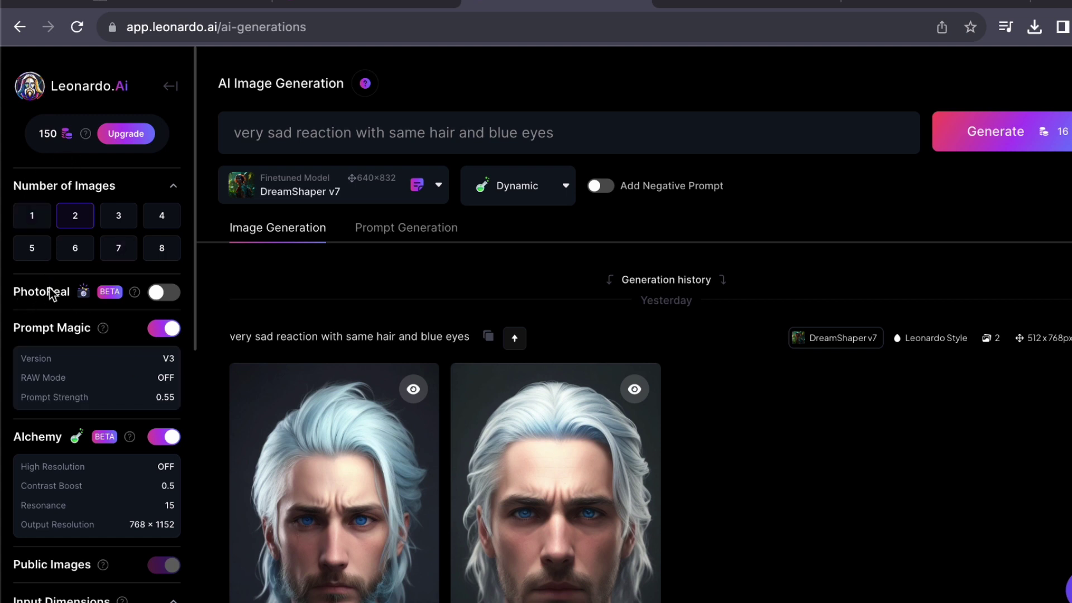
pyautogui.scroll(-4, 60, 358)
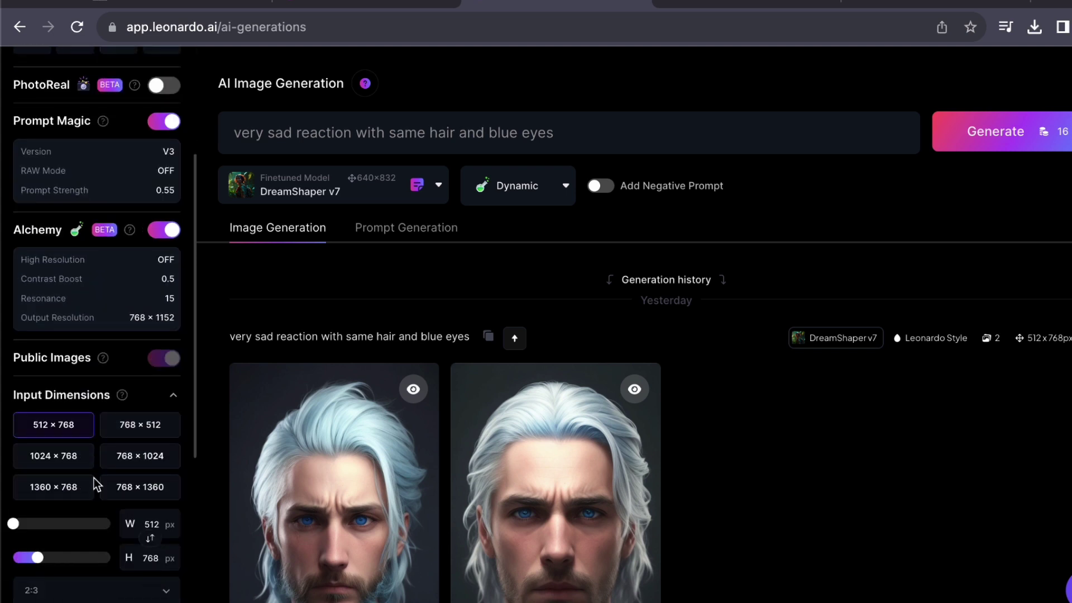
pyautogui.moveTo(123, 396)
pyautogui.scroll(-1, 124, 399)
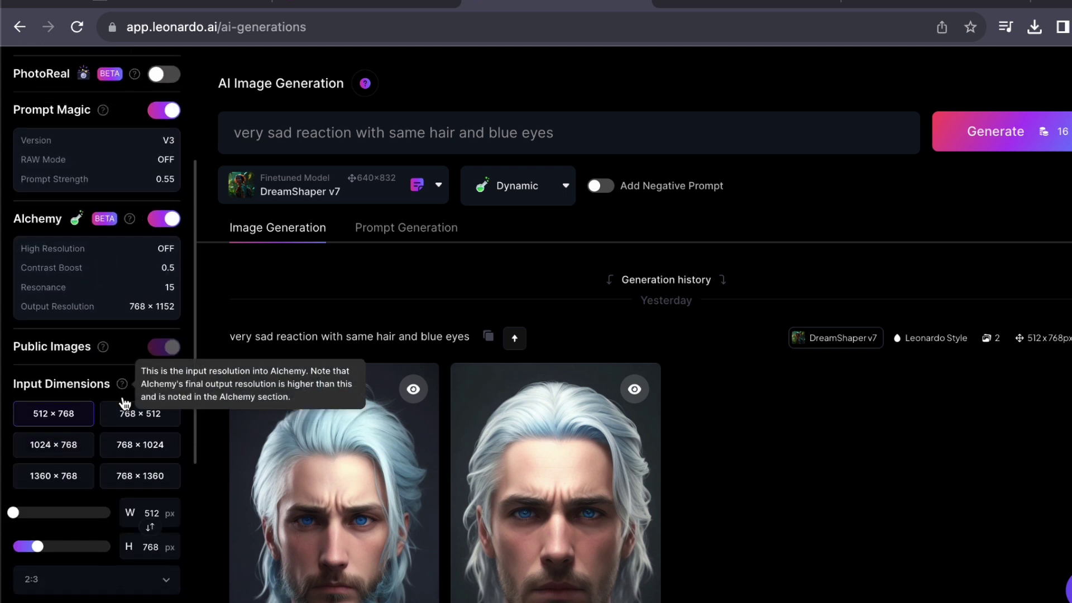
pyautogui.scroll(-2, 125, 405)
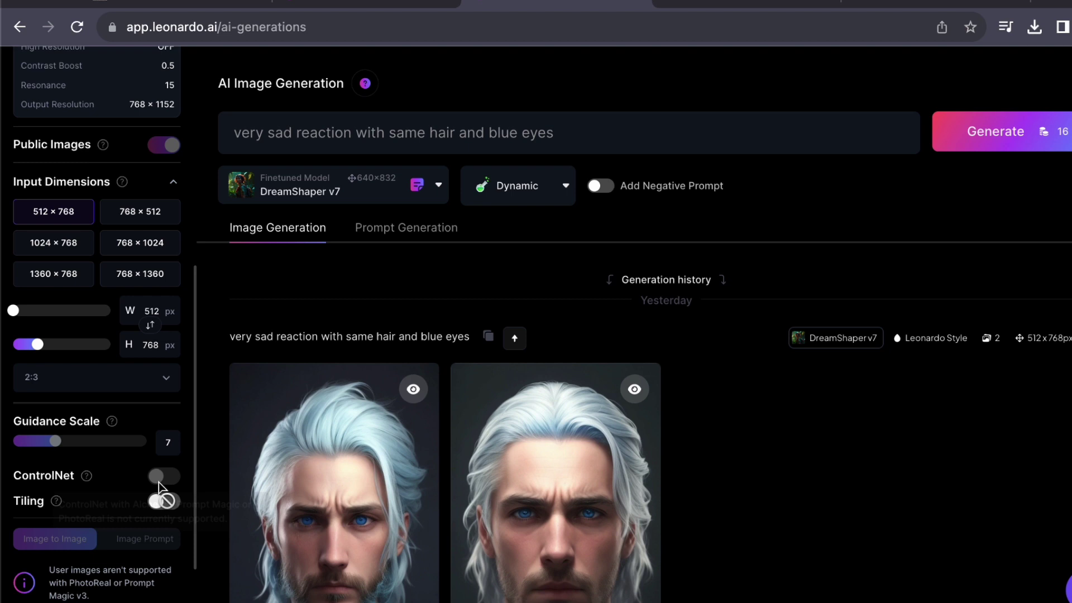
pyautogui.scroll(-2, 147, 441)
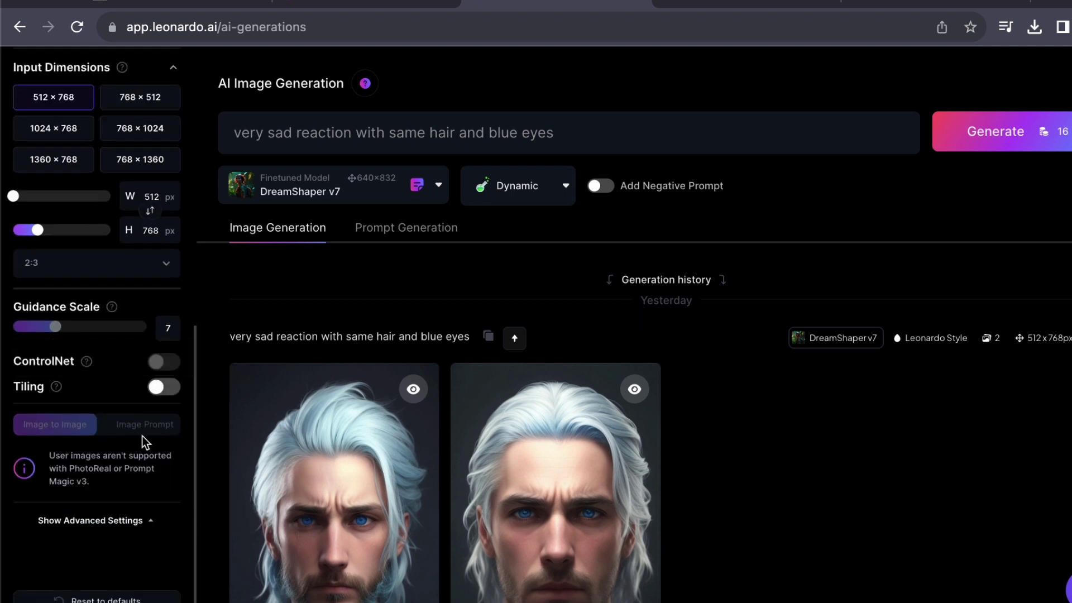
pyautogui.scroll(10, 141, 430)
# Step: Turn off Prompt Magic and Alchemy, dropping the generation cost to 4
pyautogui.click(163, 329)
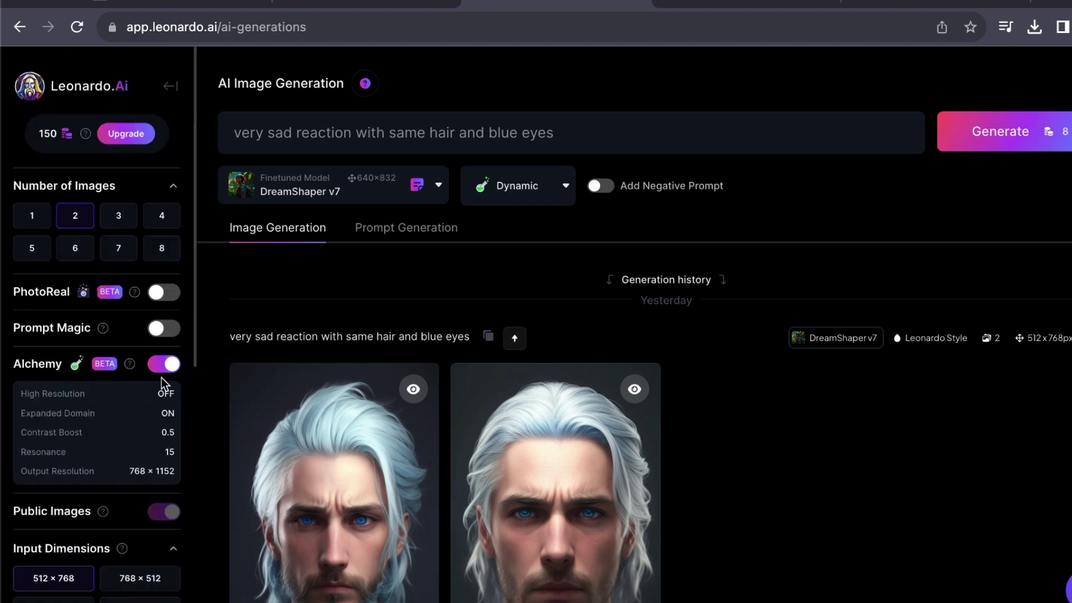
pyautogui.click(164, 366)
pyautogui.scroll(-5, 132, 416)
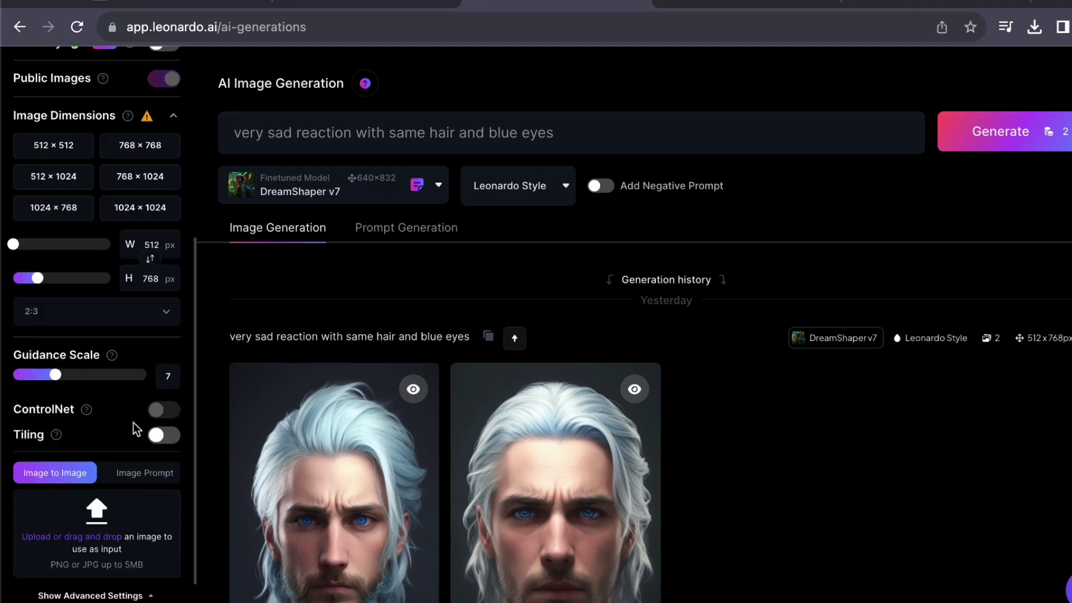
# Step: Switch to Image Prompt mode, showing the upload box for a PNG or JPG up to 5MB
pyautogui.click(147, 470)
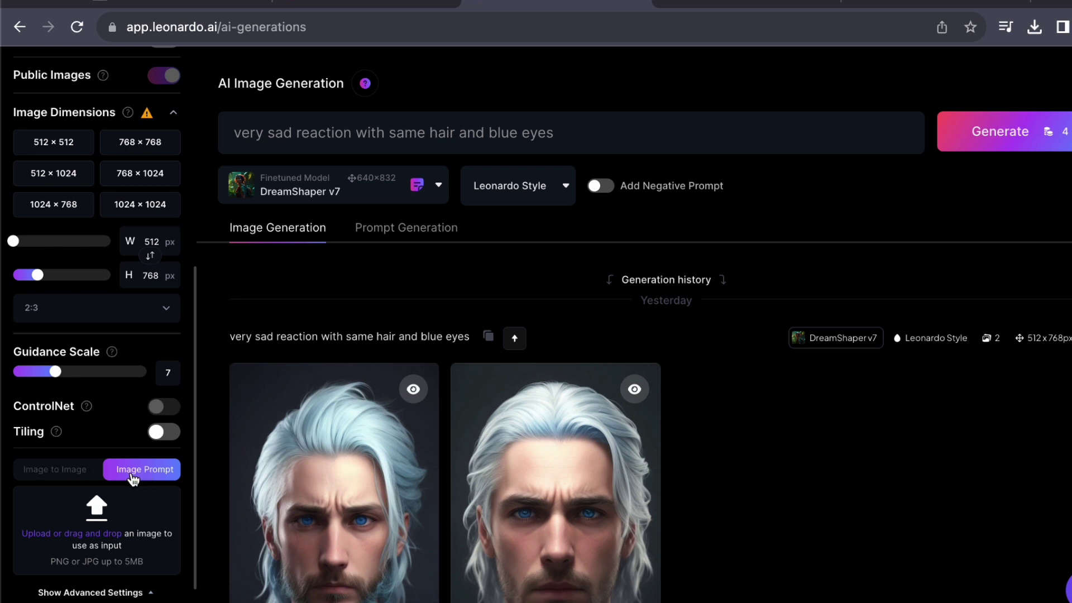
pyautogui.scroll(-1, 136, 471)
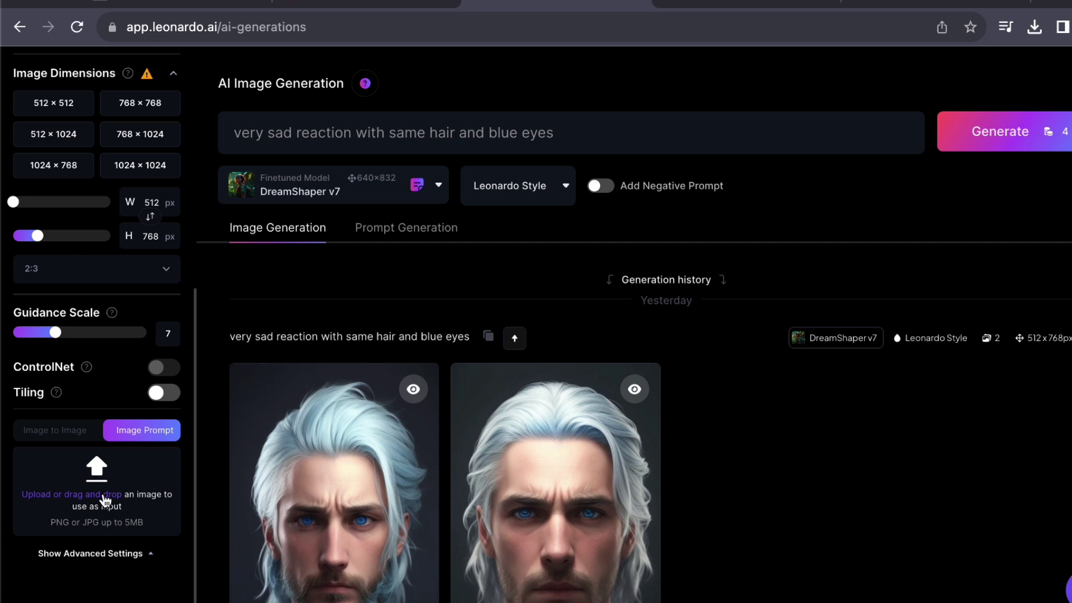
pyautogui.scroll(5, 117, 335)
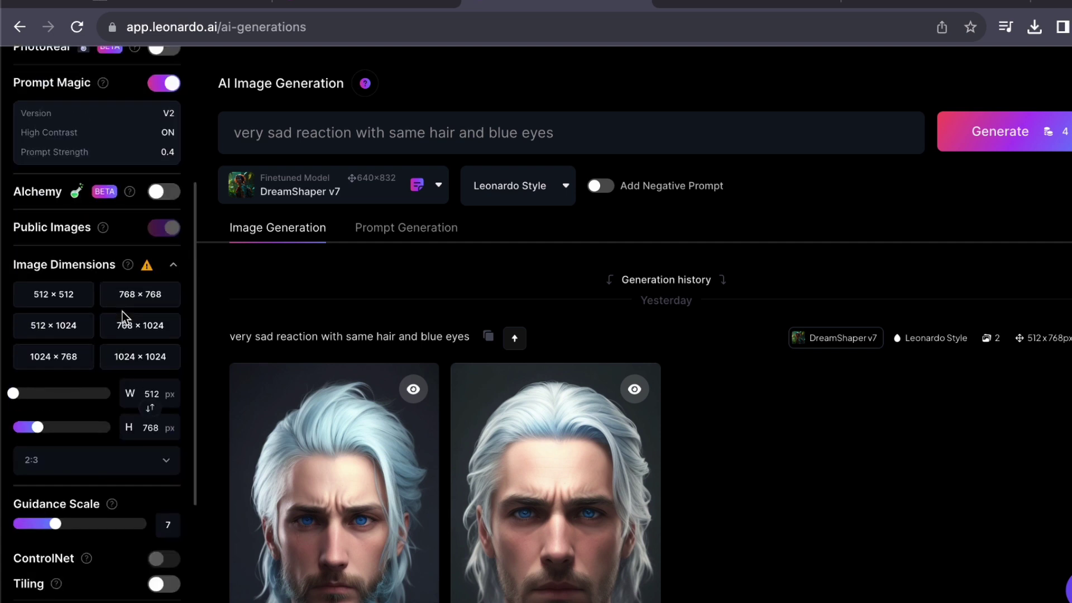
pyautogui.scroll(2, 158, 219)
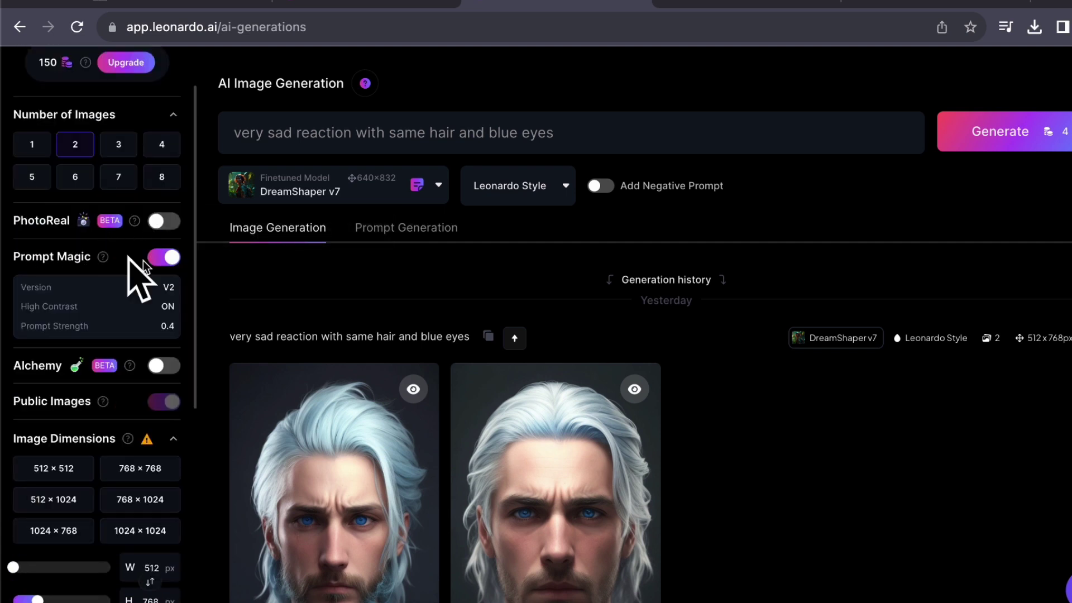
pyautogui.scroll(-7, 149, 388)
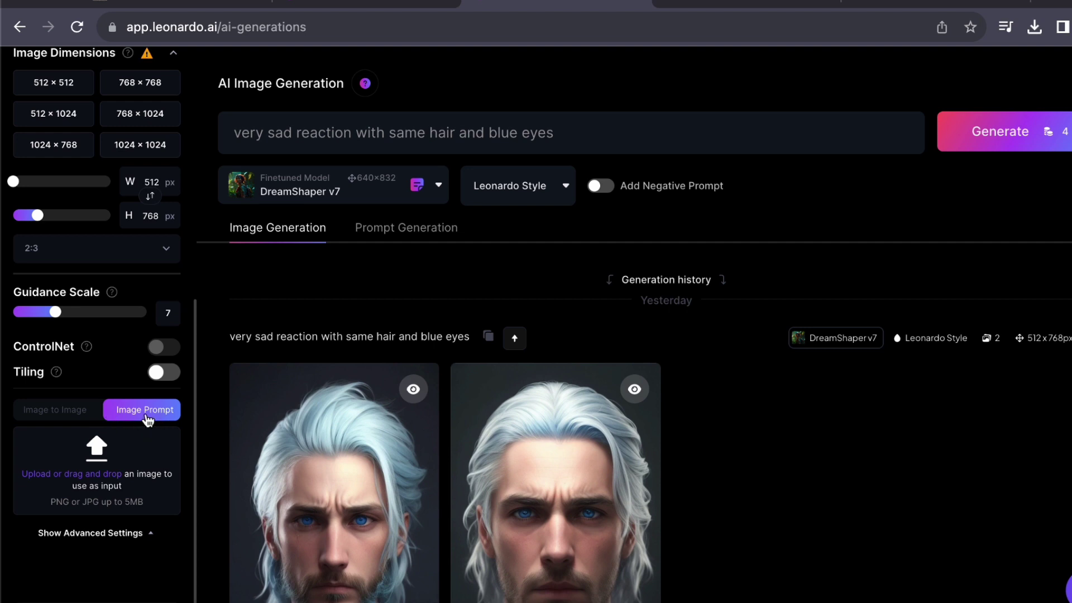
# Step: Upload the pale-haired portrait from the Avatar folder as the image prompt
pyautogui.click(96, 468)
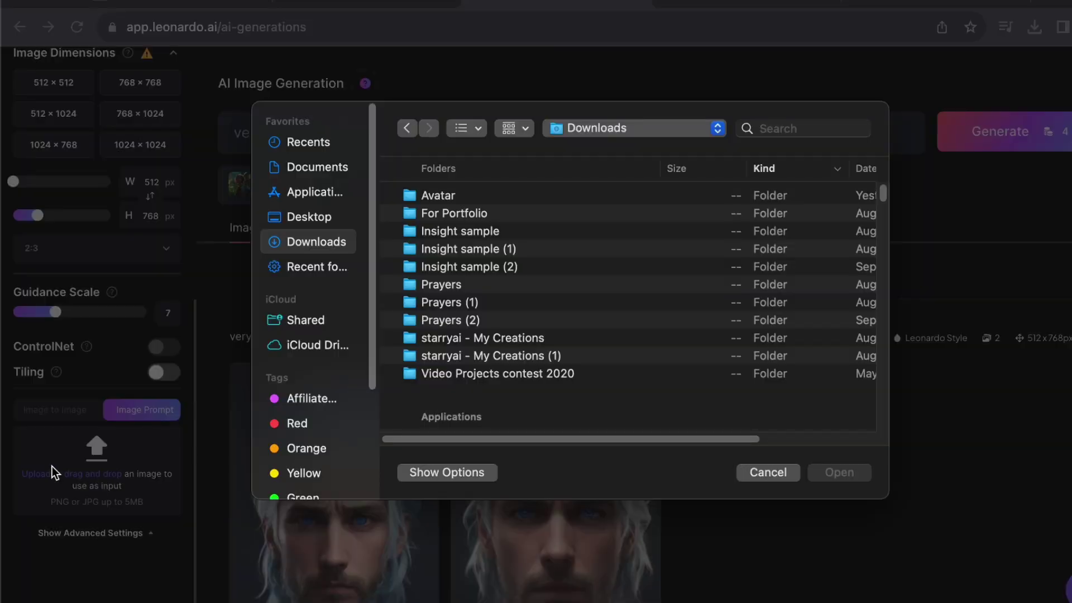
pyautogui.doubleClick(431, 193)
pyautogui.scroll(-1, 515, 290)
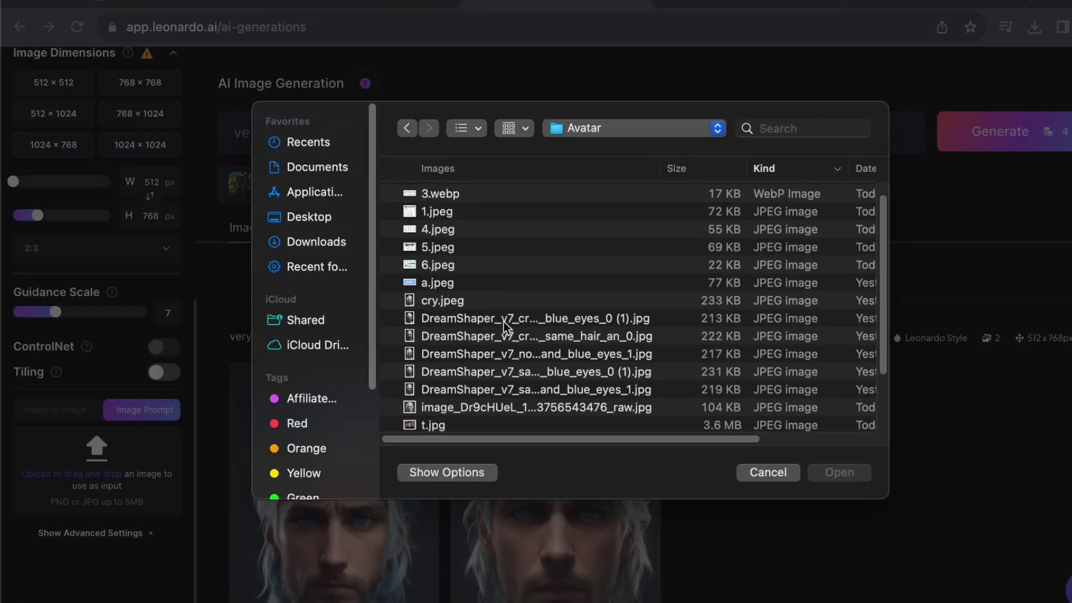
pyautogui.scroll(-3, 504, 322)
pyautogui.scroll(3, 472, 367)
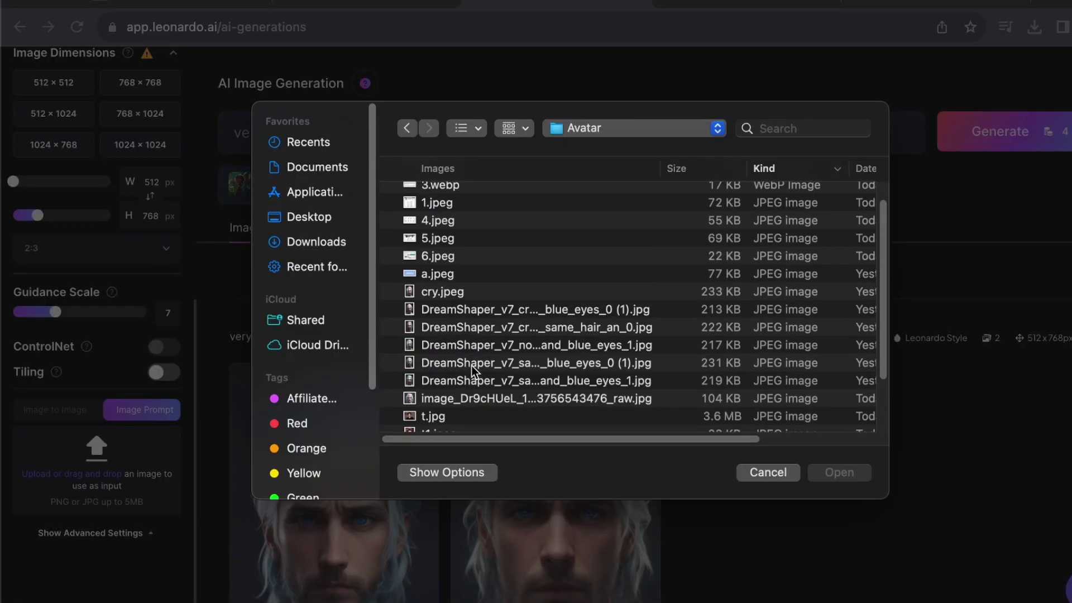
pyautogui.click(489, 401)
pyautogui.click(862, 472)
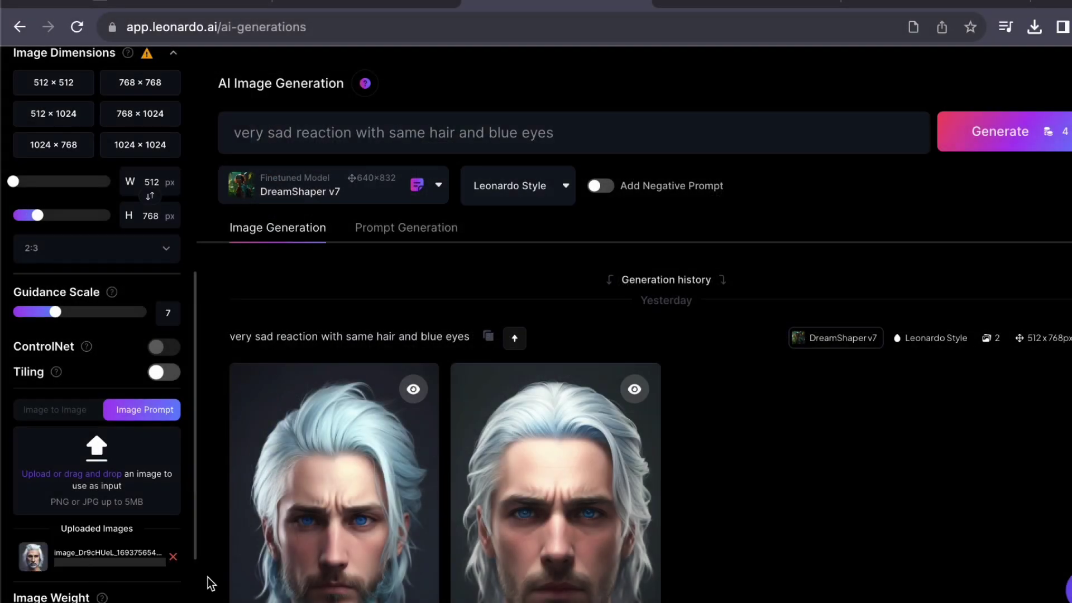
# Step: Raise the Image Weight to 1 and select the trailing prompt words
pyautogui.scroll(-1, 162, 575)
pyautogui.moveTo(145, 581)
pyautogui.mouseDown()
pyautogui.moveTo(63, 570)
pyautogui.moveTo(160, 589)
pyautogui.mouseUp()
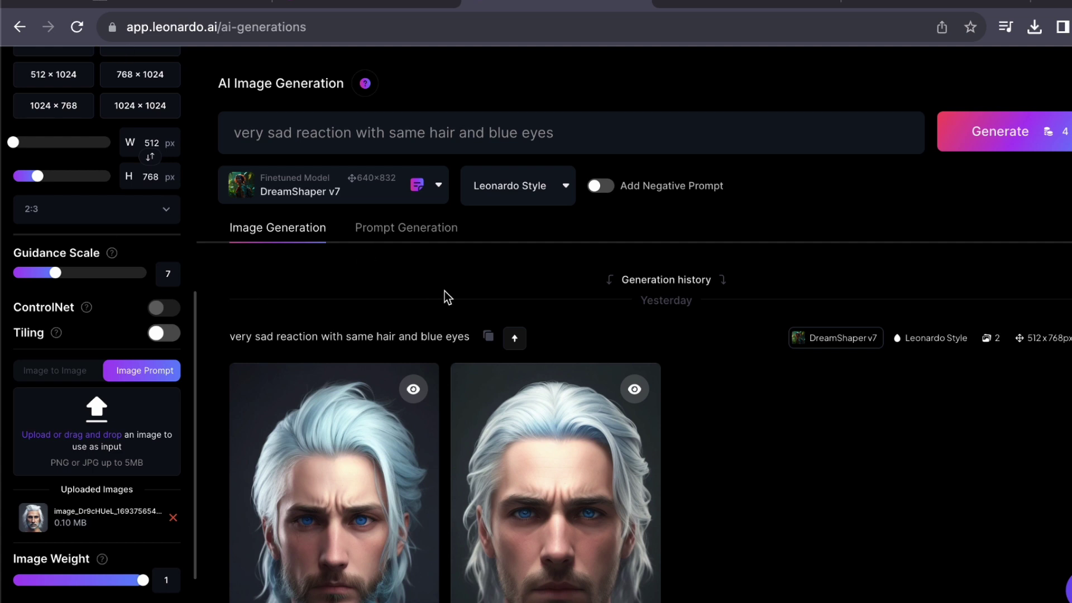
pyautogui.moveTo(551, 134); pyautogui.dragTo(358, 127)
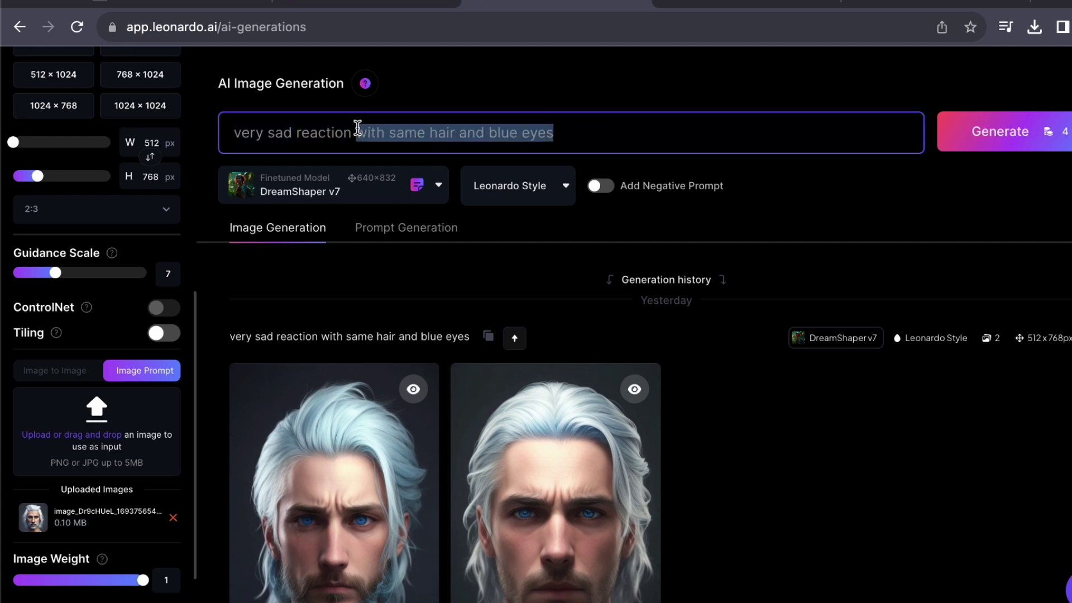
# Step: Replace the prompt wording with 'sad reaction', briefly checking the earlier generation's options menu
pyautogui.click(536, 131)
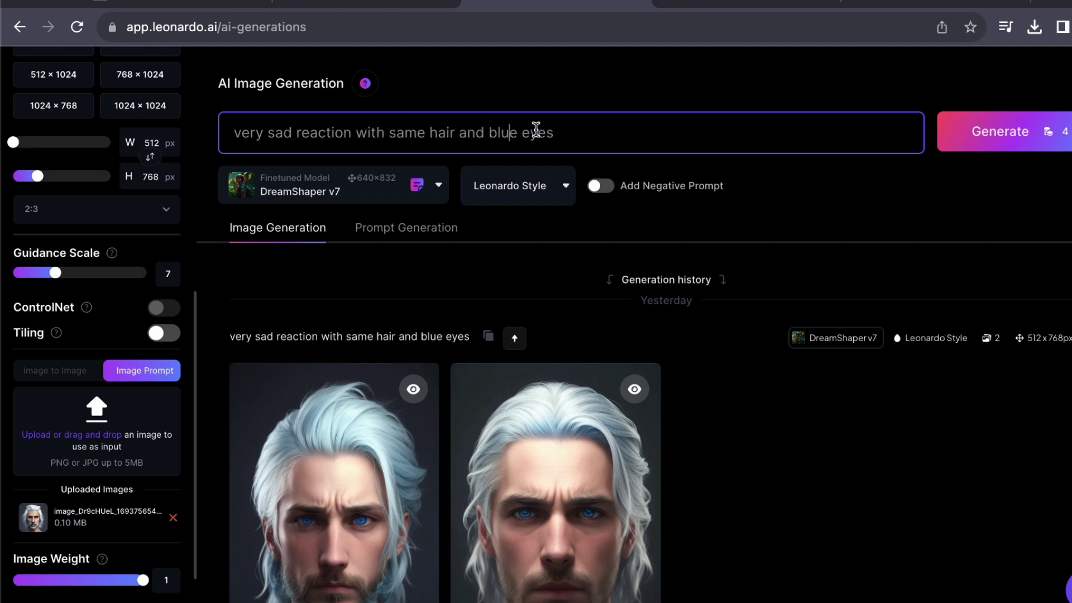
pyautogui.moveTo(558, 134); pyautogui.dragTo(224, 135)
pyautogui.press('BackSpace')
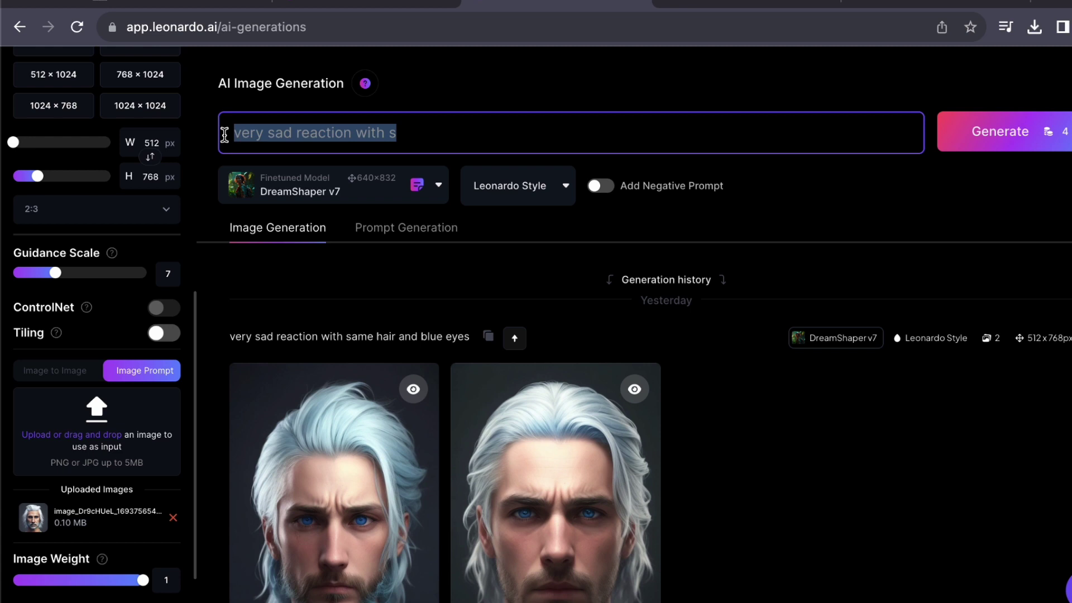
pyautogui.write('sad rea')
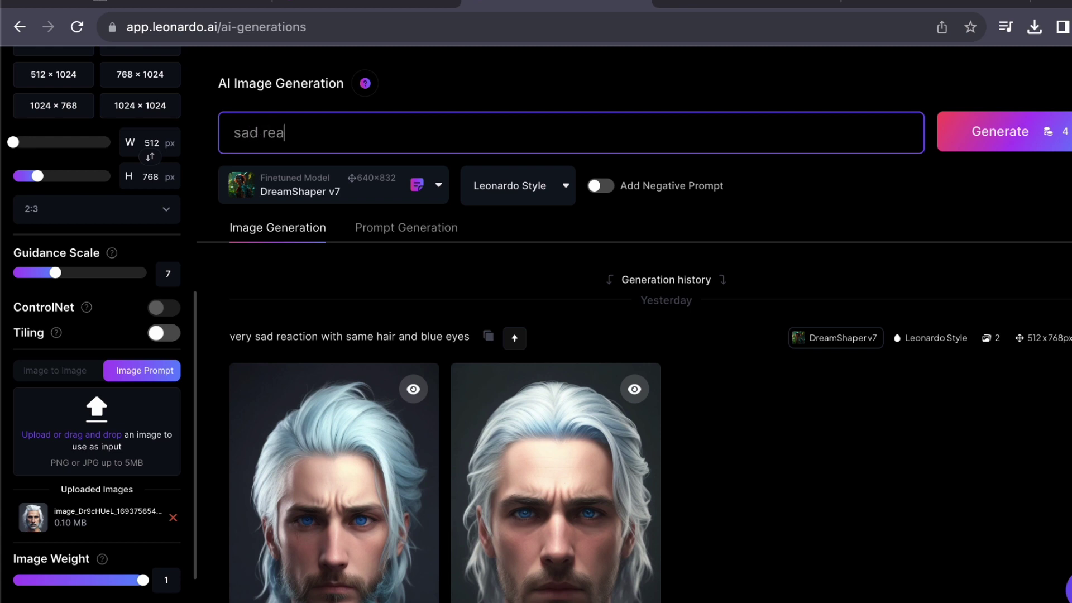
pyautogui.write('ction')
pyautogui.click(1064, 337)
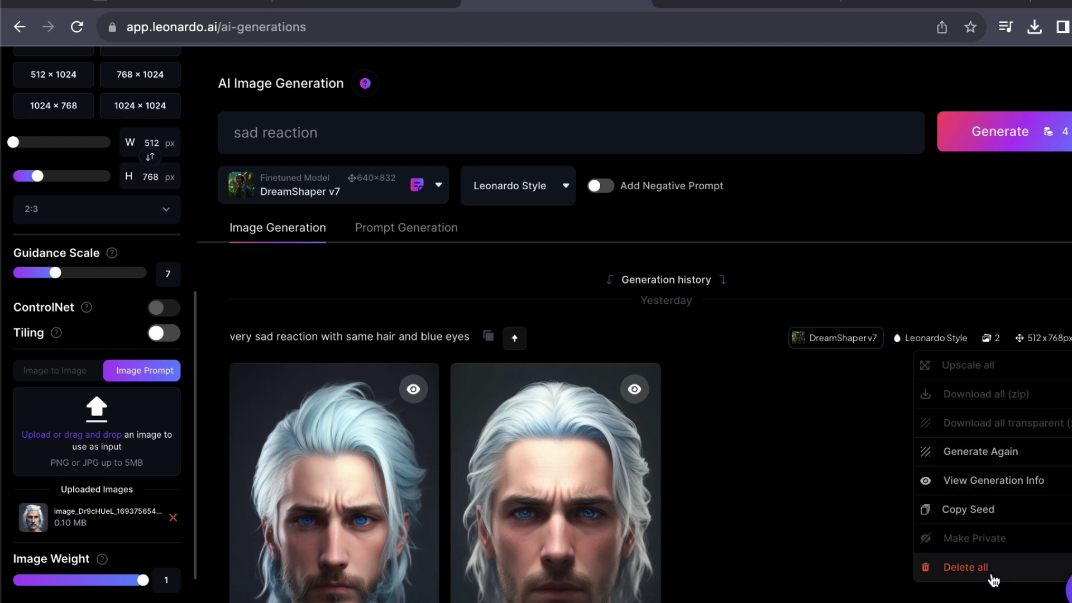
pyautogui.click(751, 445)
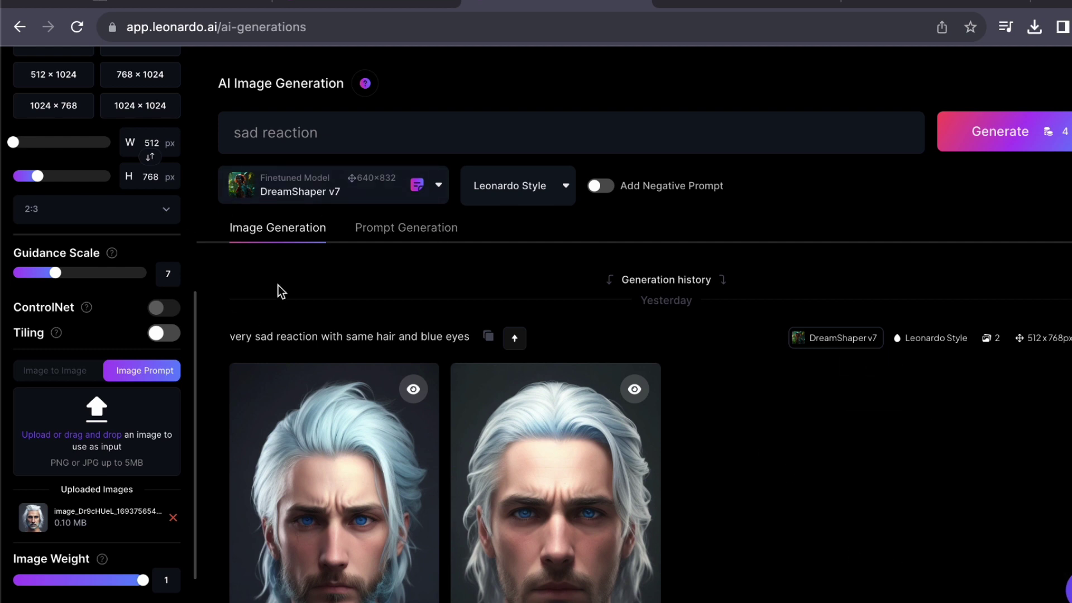
# Step: Set Number of Images to 2 and open the model list with DreamShaper v7 selected
pyautogui.scroll(10, 122, 207)
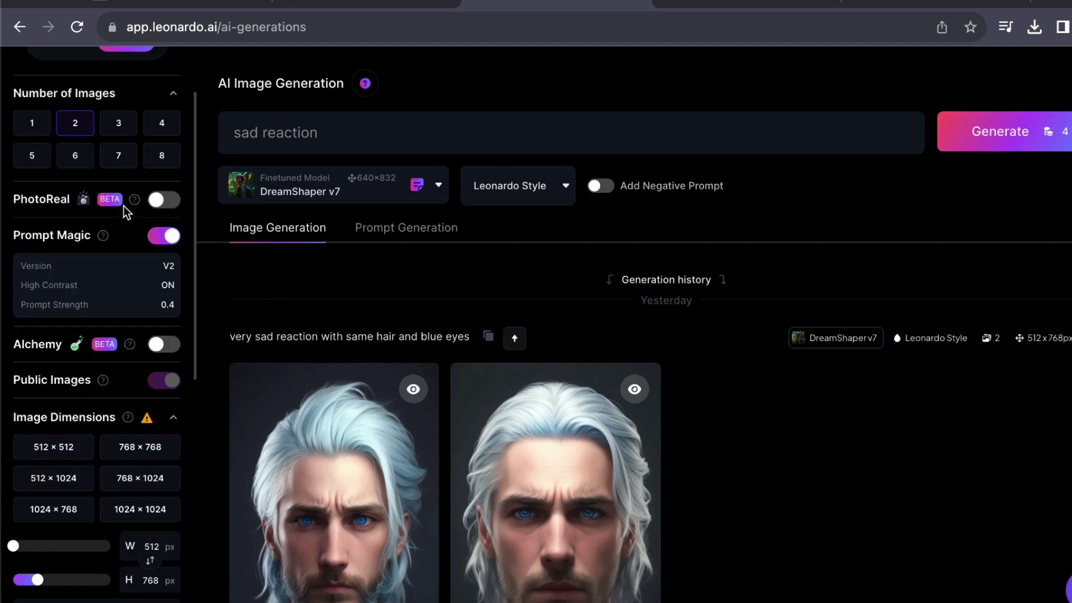
pyautogui.click(35, 217)
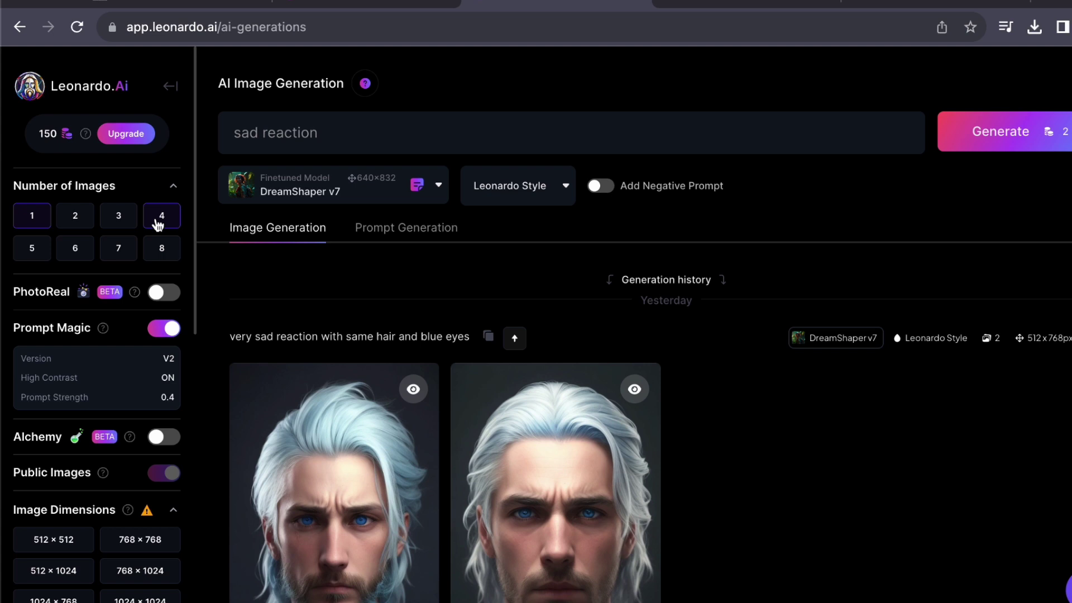
pyautogui.click(71, 223)
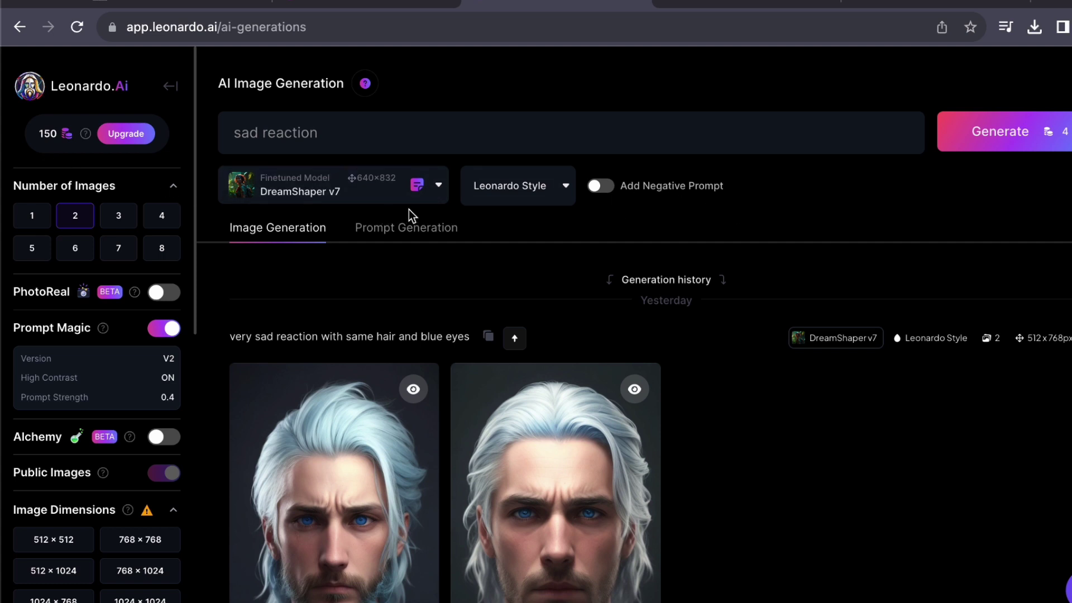
pyautogui.click(335, 195)
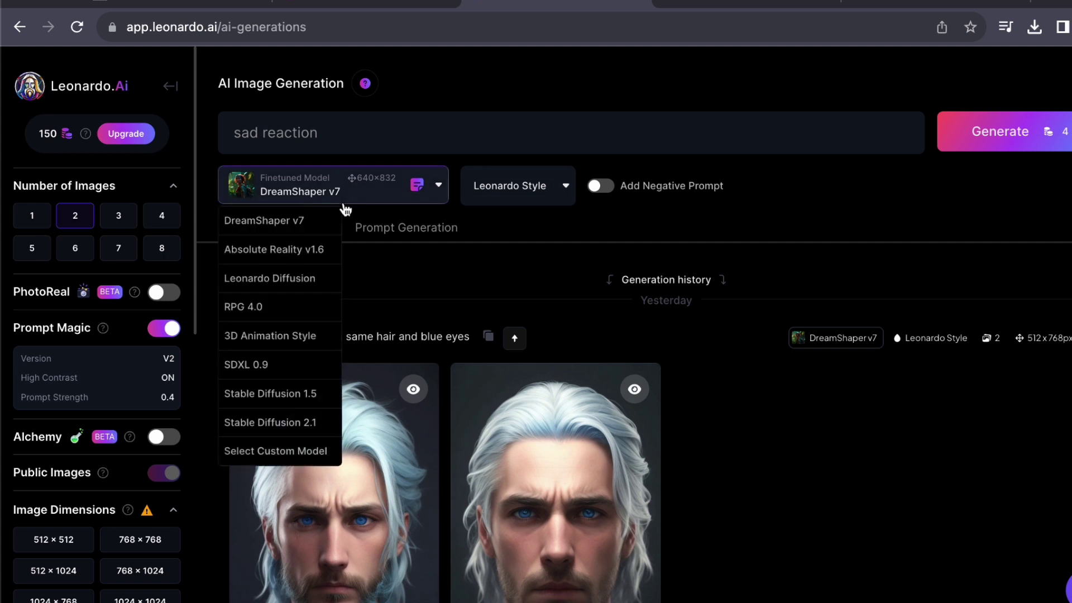
# Step: Keep DreamShaper v7 and generate two 512×768 'sad reaction' portraits for four tokens
pyautogui.click(262, 223)
pyautogui.click(413, 227)
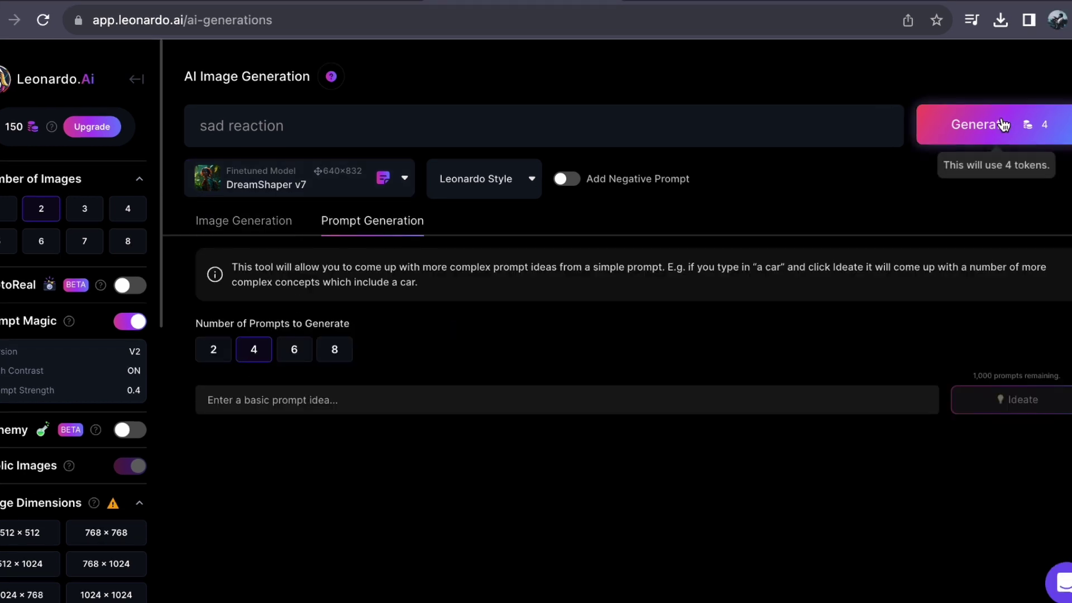
pyautogui.click(1003, 125)
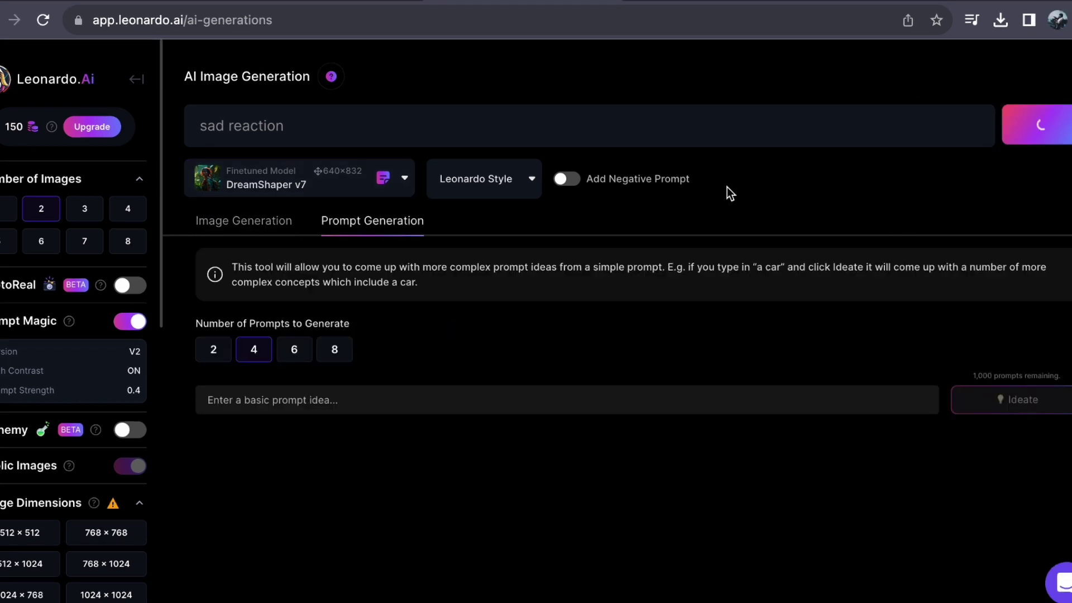
pyautogui.click(244, 222)
pyautogui.scroll(-1, 744, 436)
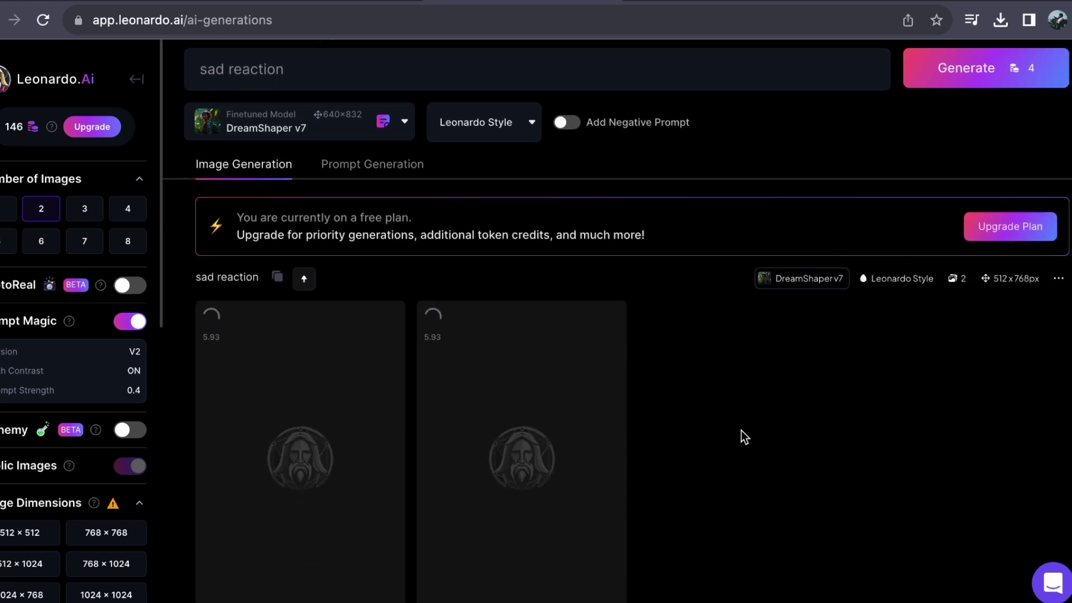
pyautogui.scroll(-1, 741, 436)
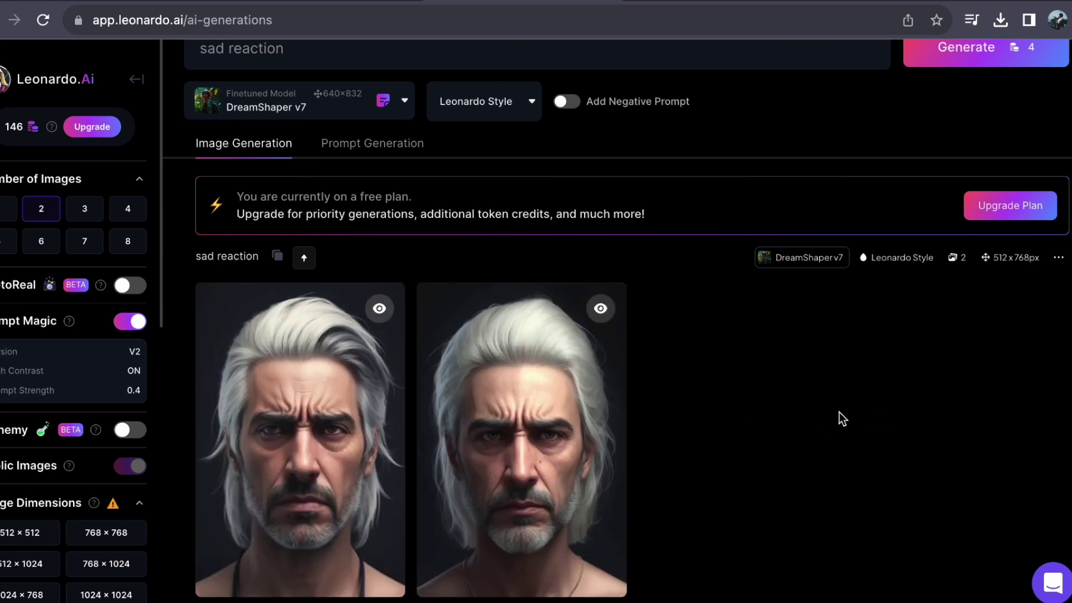
pyautogui.scroll(-3, 148, 454)
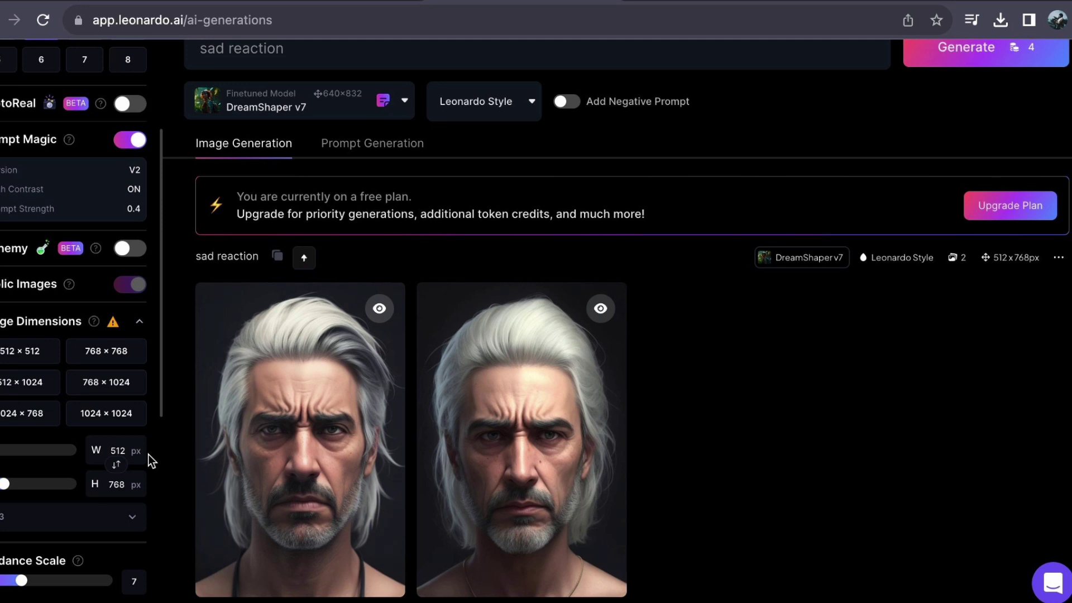
# Step: Open the uploaded reference portrait in a new tab to view it at full size
pyautogui.scroll(-7, 148, 454)
pyautogui.rightClick(9, 413)
pyautogui.click(22, 422)
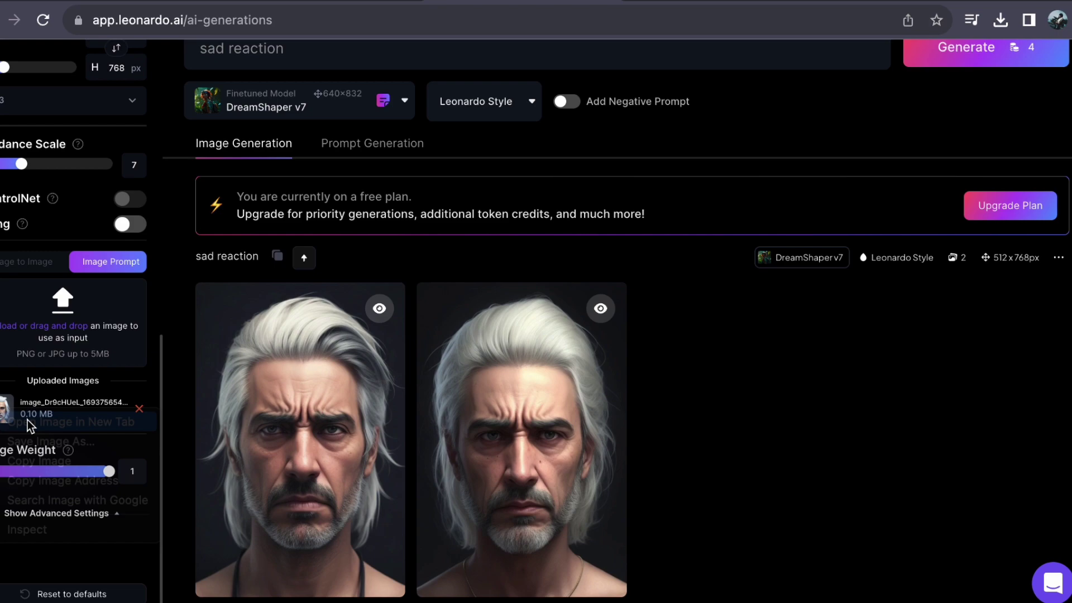
pyautogui.click(588, 3)
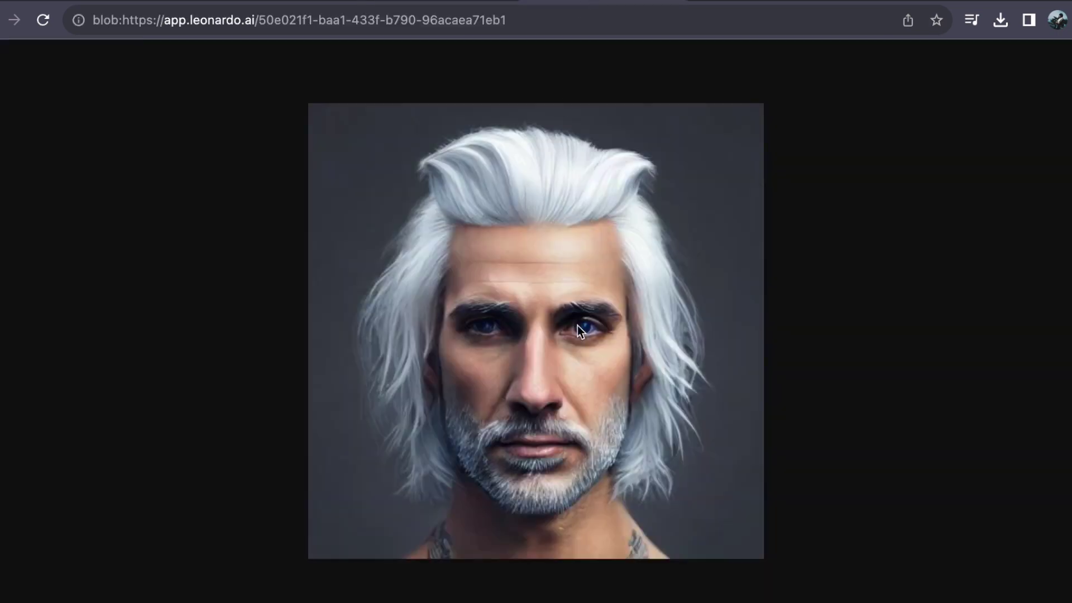
pyautogui.click(476, 4)
# Step: Change the prompt to 'sad reaction same hair and blue eyes' and generate two portraits
pyautogui.scroll(2, 714, 384)
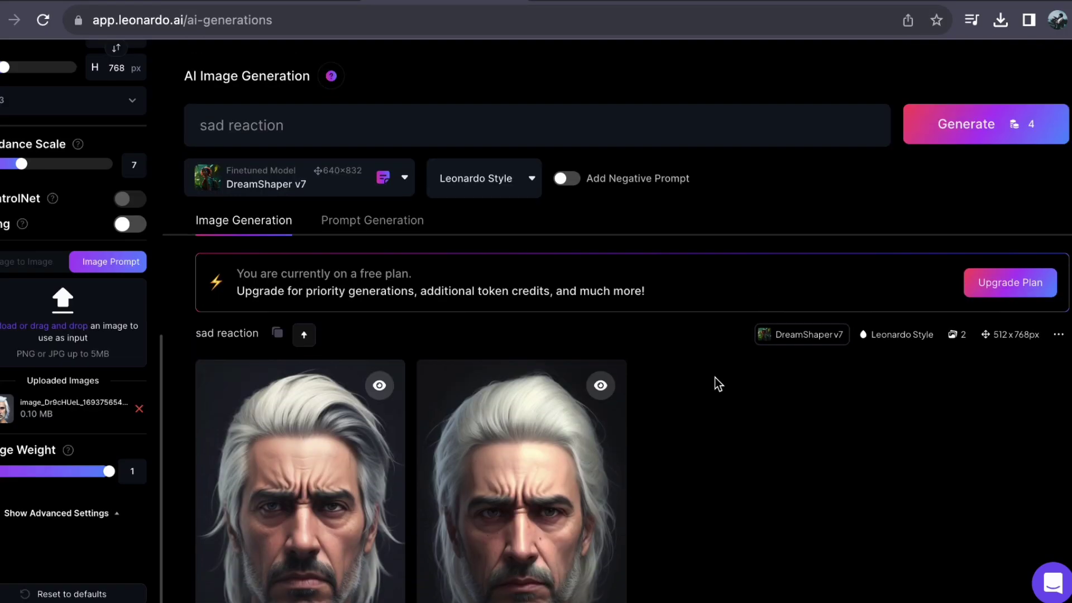
pyautogui.click(378, 125)
pyautogui.write('ame hair and blue eyes')
pyautogui.click(287, 126)
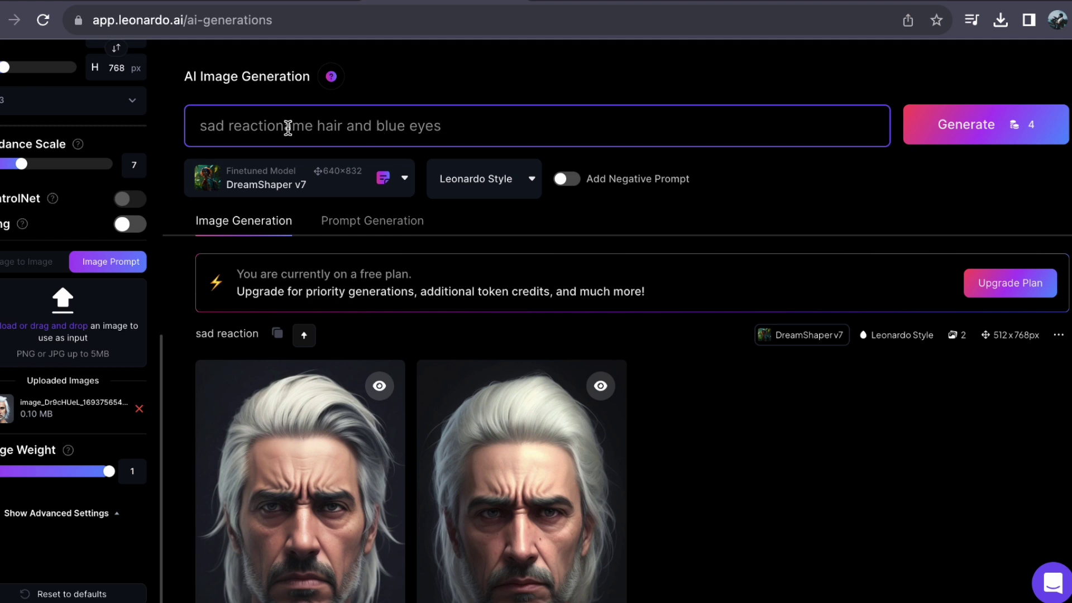
pyautogui.write('s')
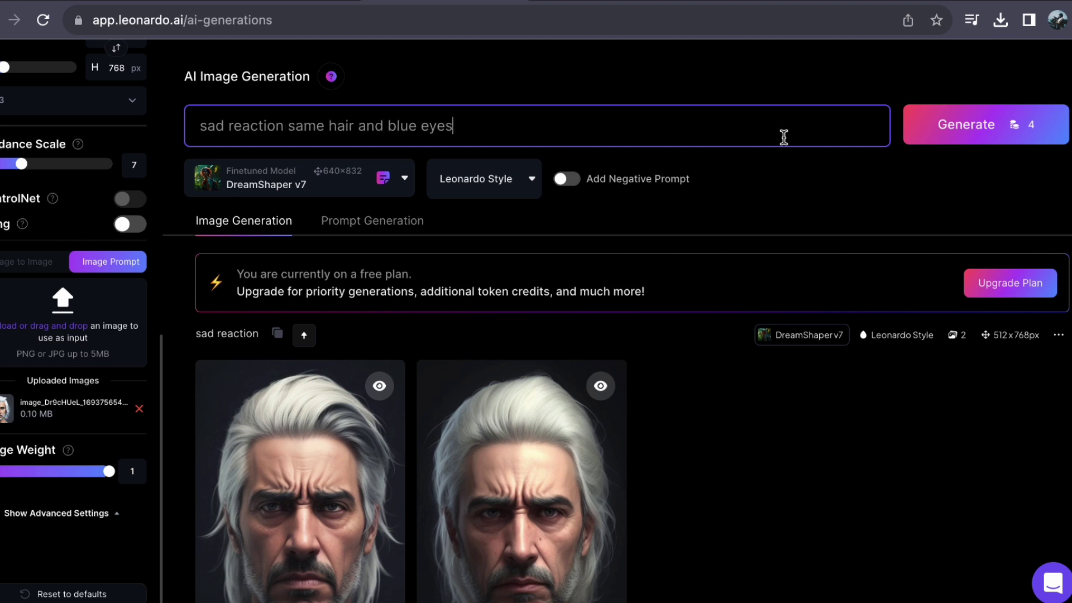
pyautogui.click(966, 127)
pyautogui.scroll(-2, 639, 388)
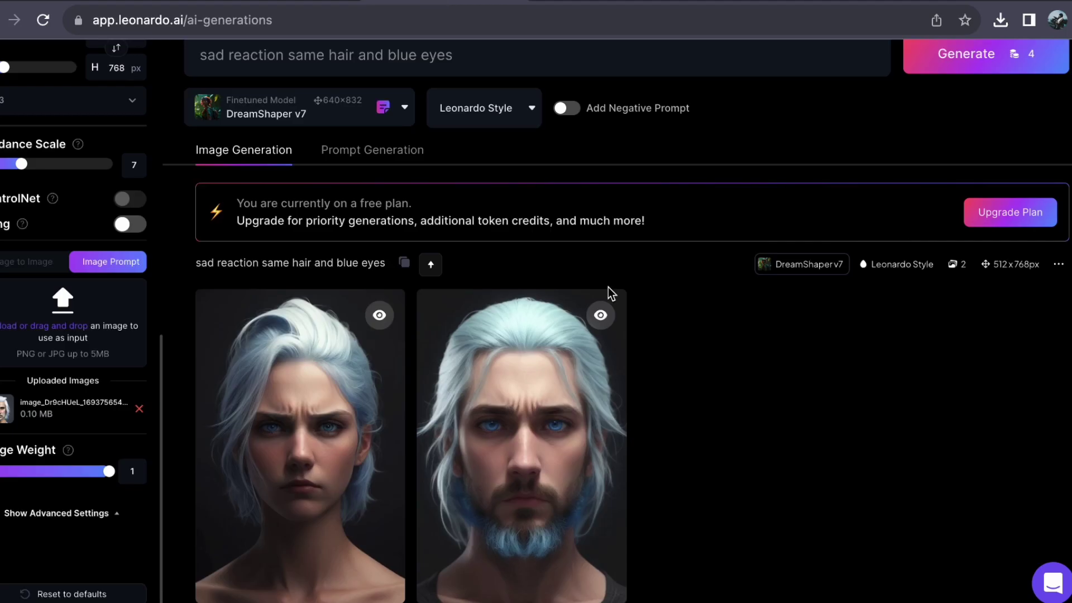
pyautogui.scroll(2, 611, 293)
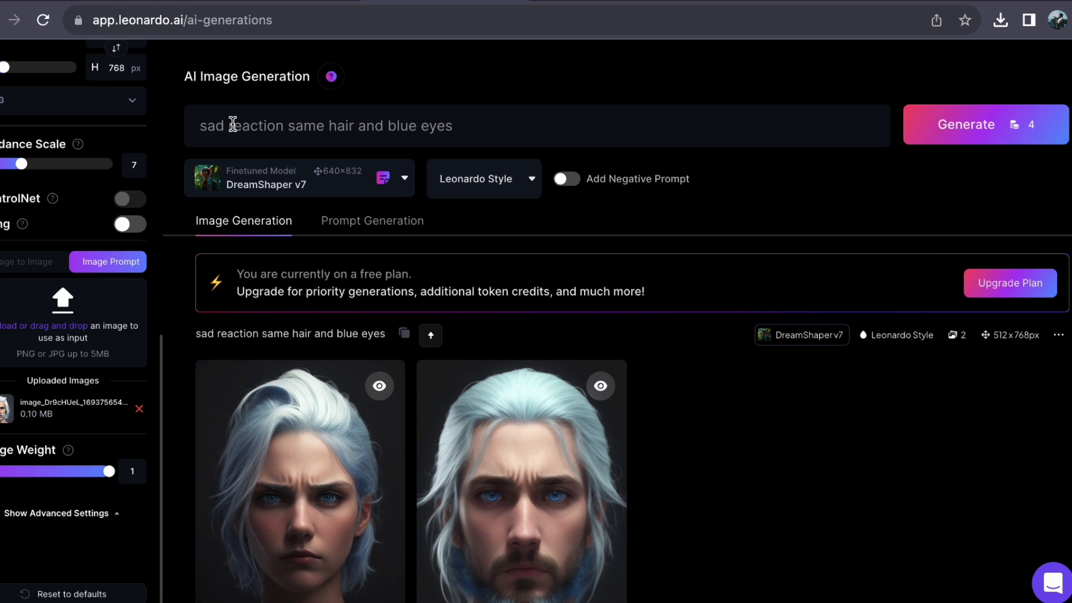
# Step: Change 'sad' to 'cry' in the prompt and generate the cry reaction portraits
pyautogui.doubleClick(193, 126)
pyautogui.press('BackSpace')
pyautogui.write('cry')
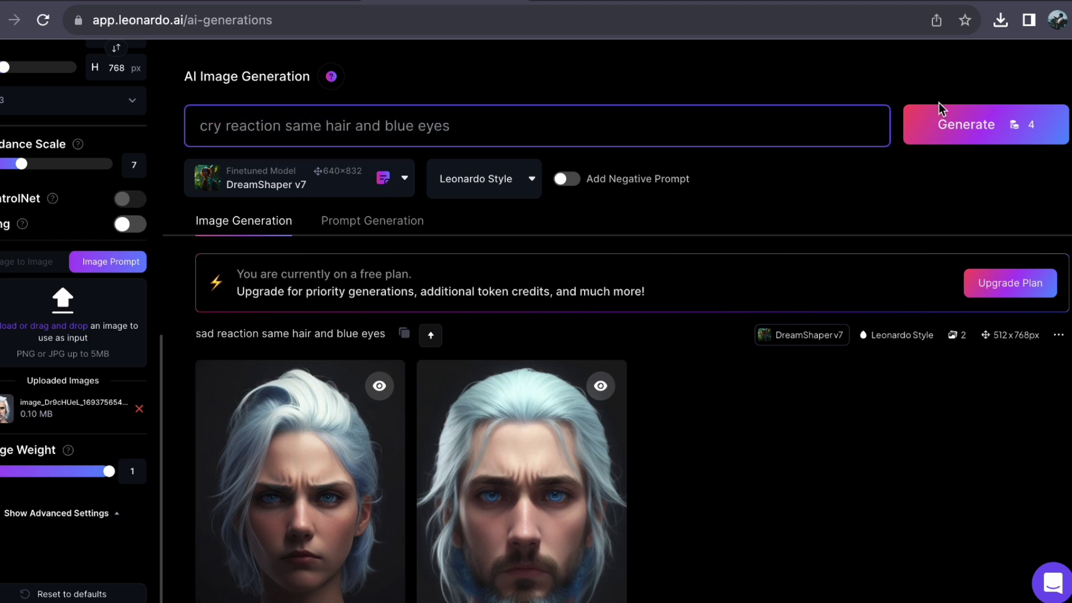
pyautogui.click(965, 124)
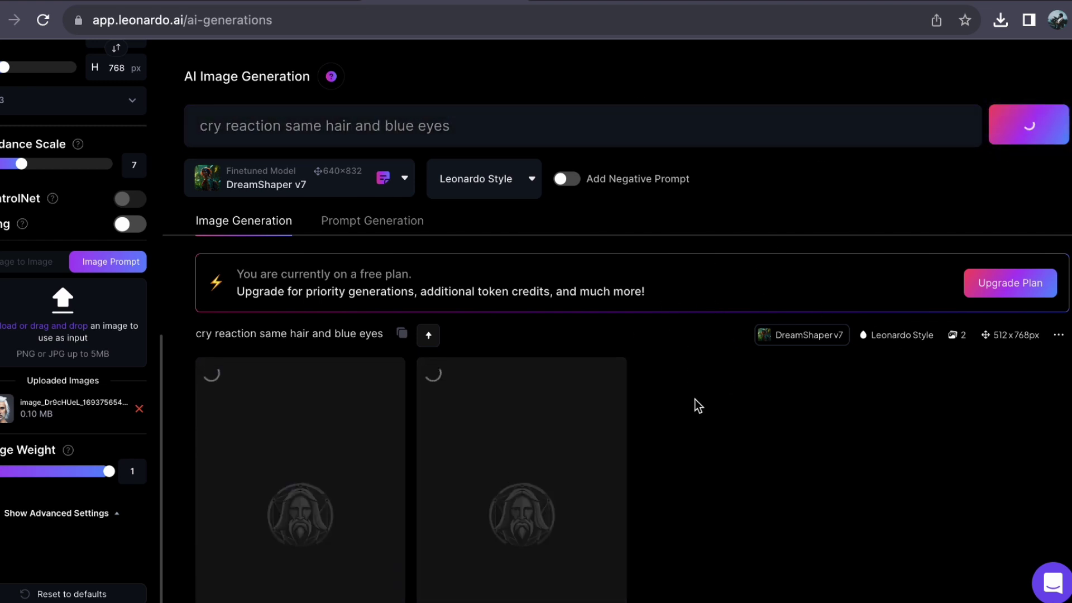
# Step: Reveal the NSFW-flagged tile among the two new cry reaction portraits
pyautogui.scroll(-2, 726, 381)
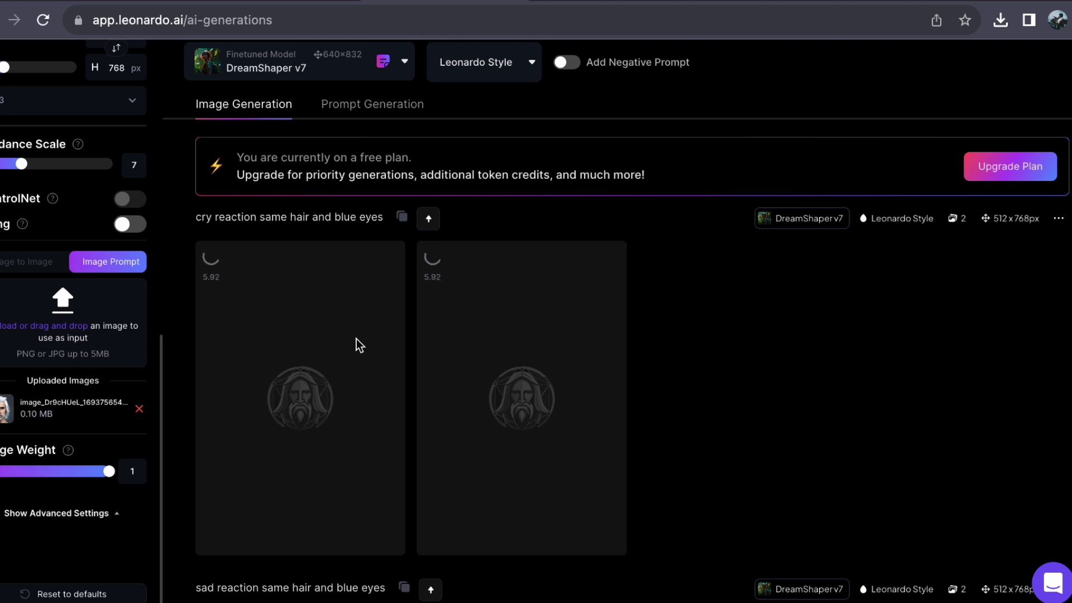
pyautogui.scroll(-7, 356, 340)
pyautogui.scroll(9, 366, 352)
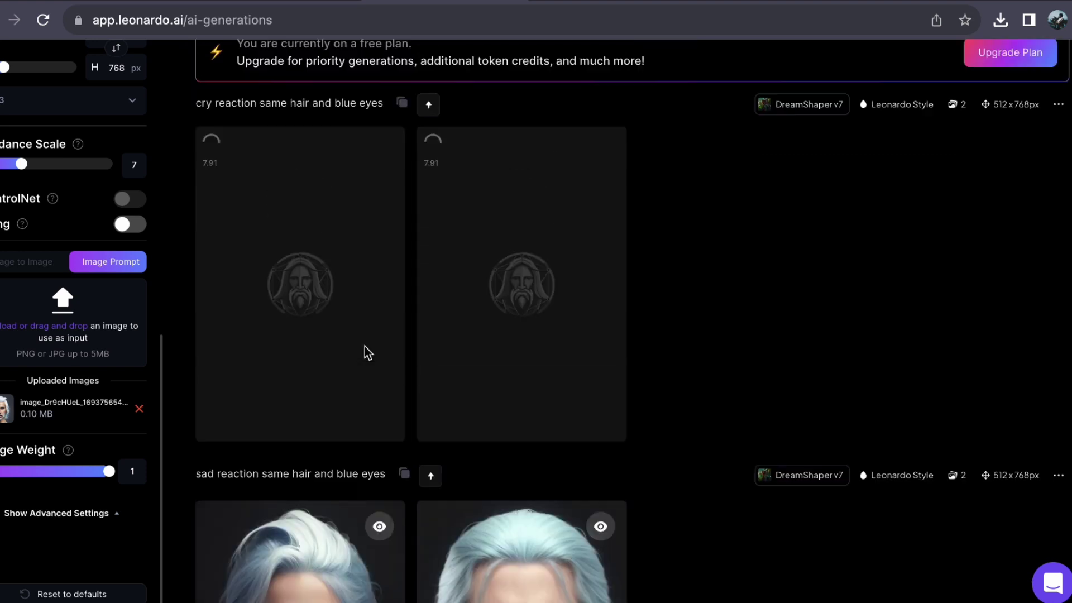
pyautogui.scroll(-3, 371, 402)
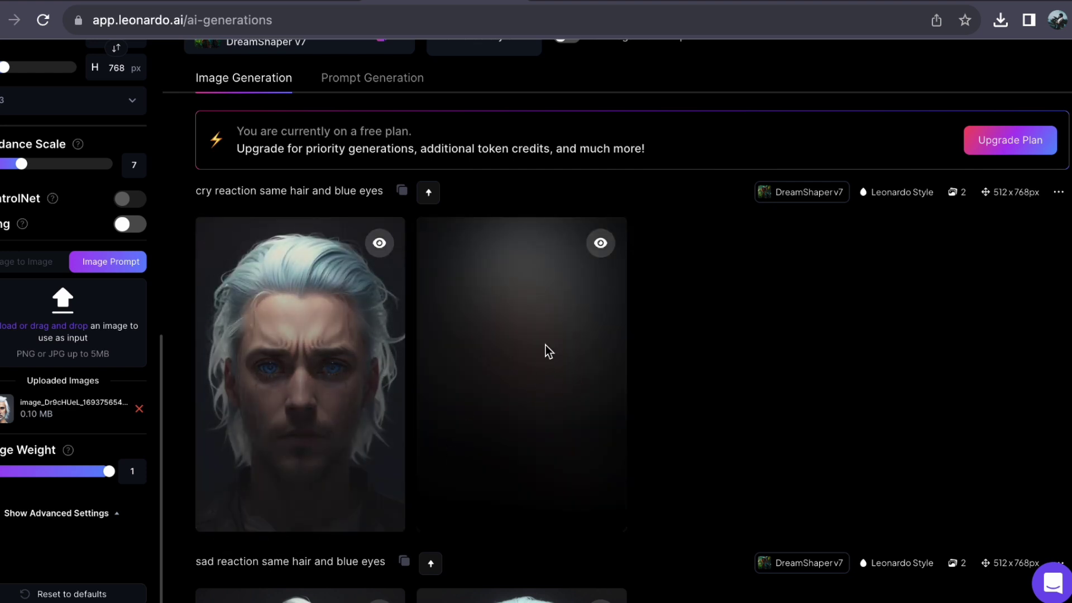
pyautogui.scroll(-3, 694, 318)
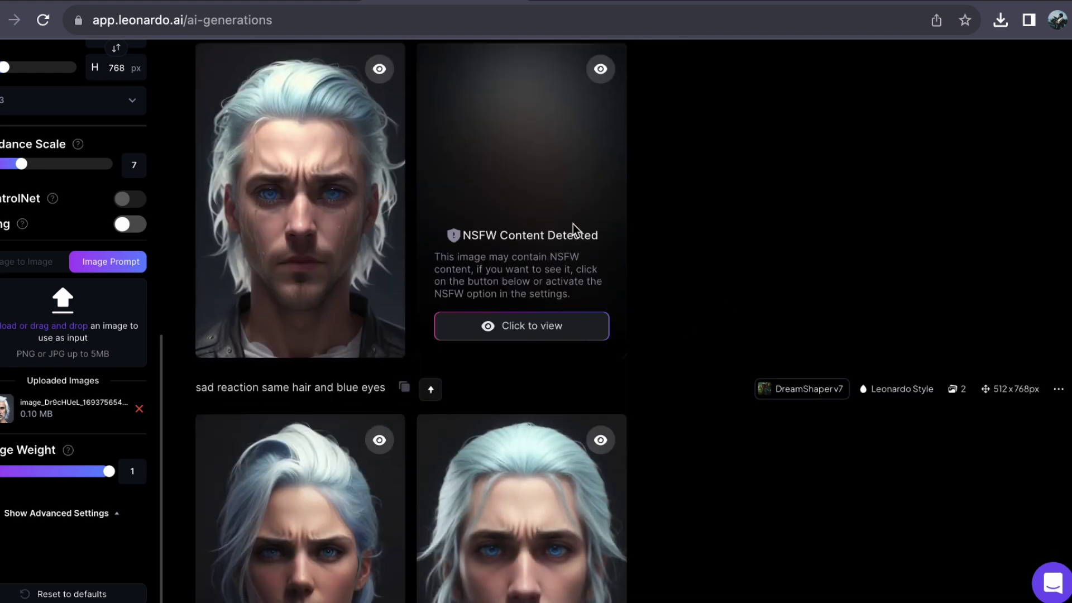
pyautogui.click(560, 312)
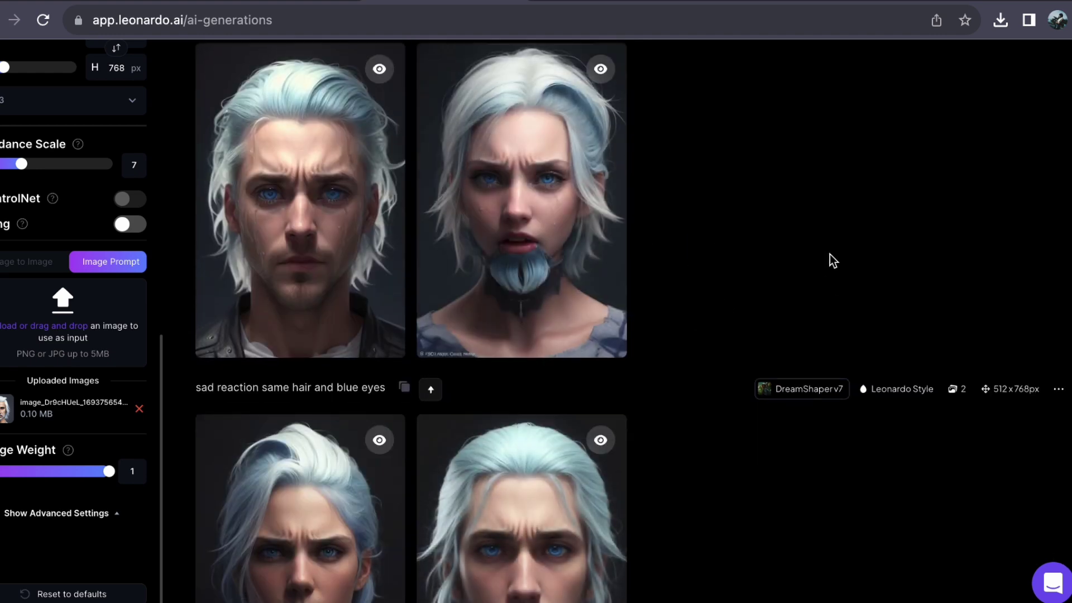
pyautogui.scroll(5, 829, 255)
# Step: Replace 'cry' with 'no reaction', generate, and review the two neutral-faced bearded portraits
pyautogui.doubleClick(218, 124)
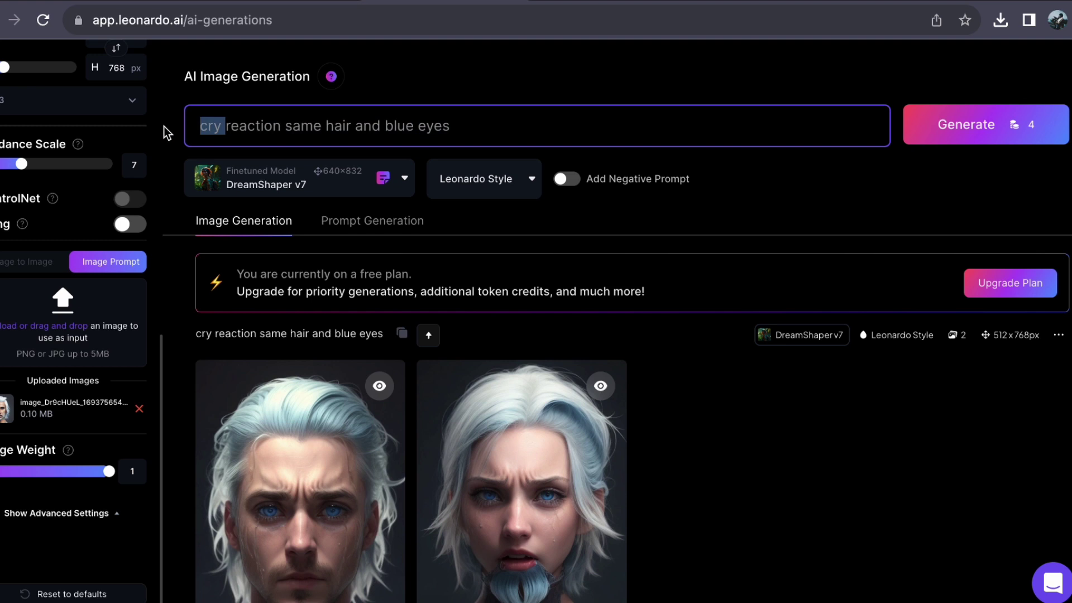
pyautogui.write('no reactio')
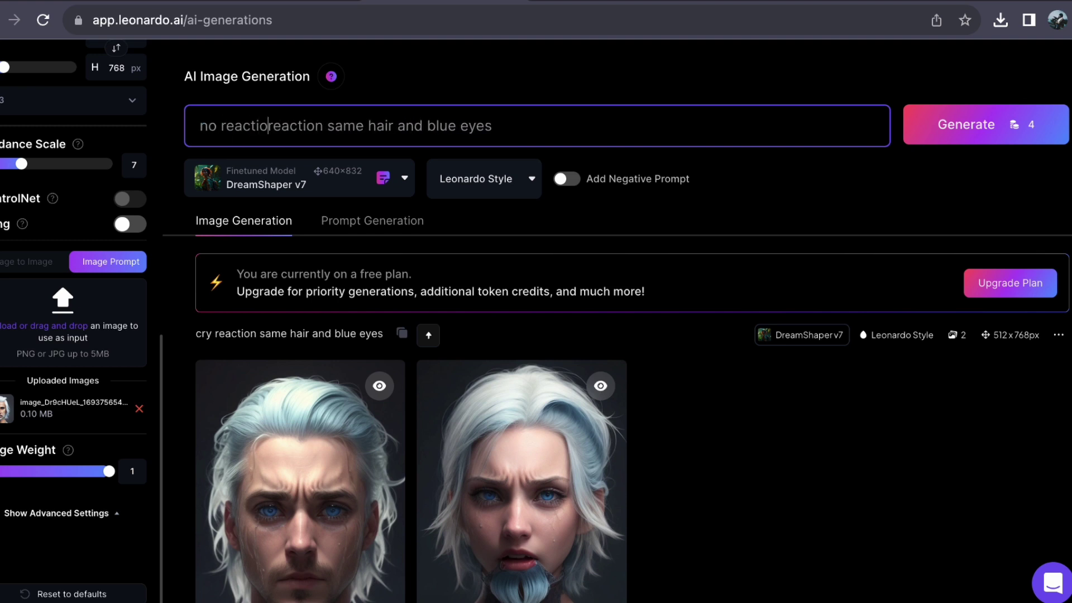
pyautogui.press('Return')
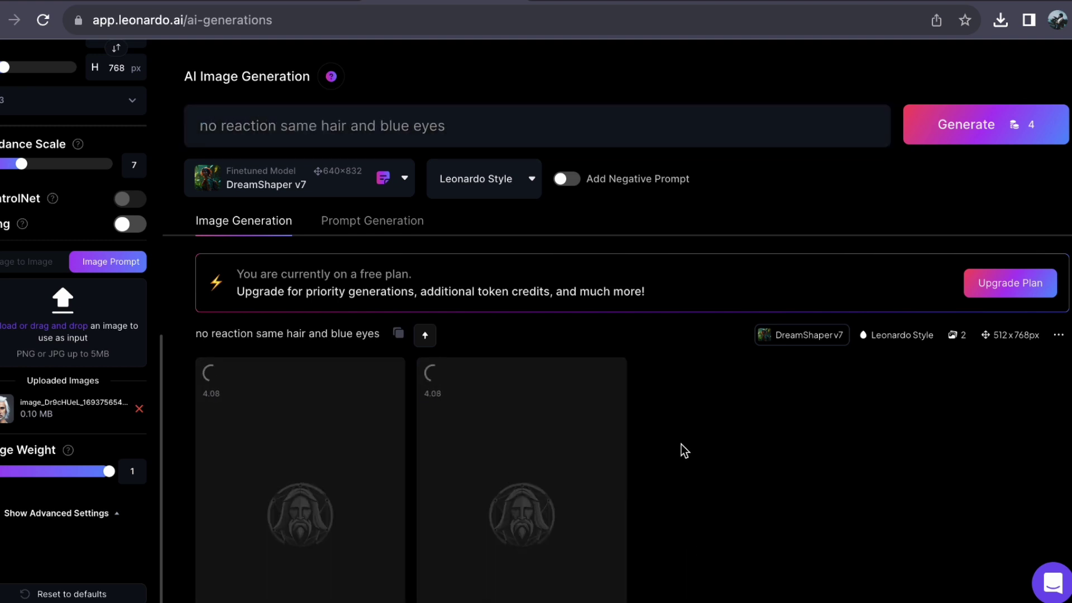
pyautogui.scroll(-2, 681, 445)
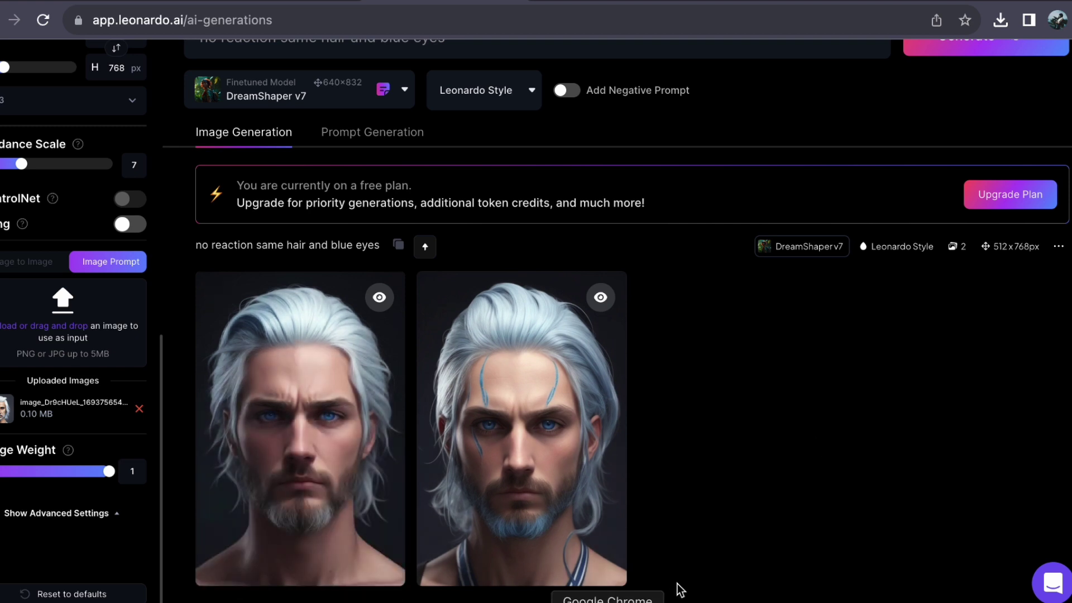
pyautogui.scroll(-3, 654, 400)
pyautogui.scroll(-5, 569, 505)
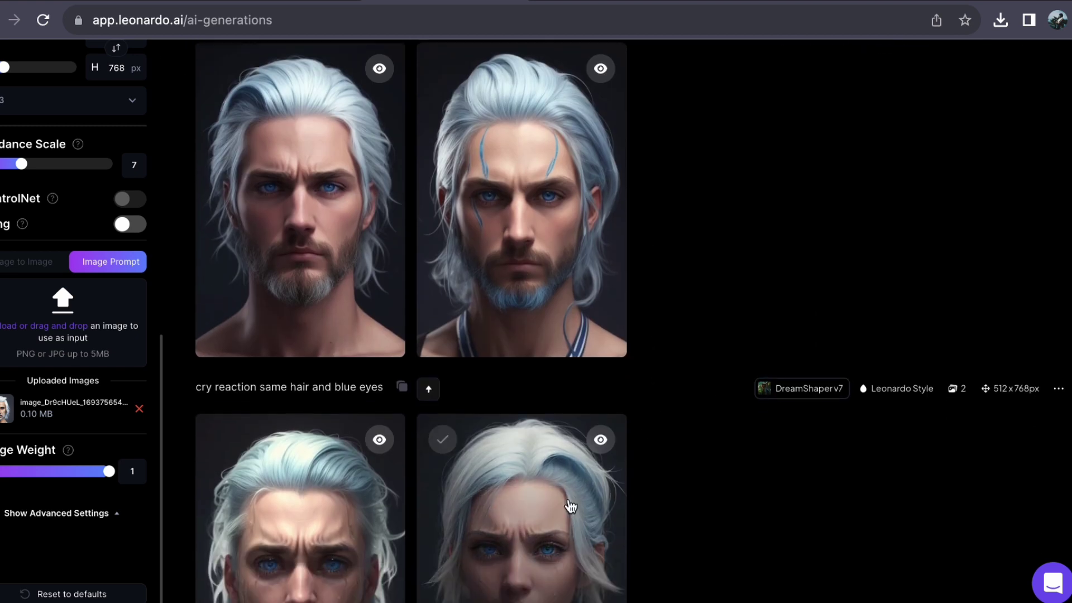
pyautogui.scroll(-3, 569, 506)
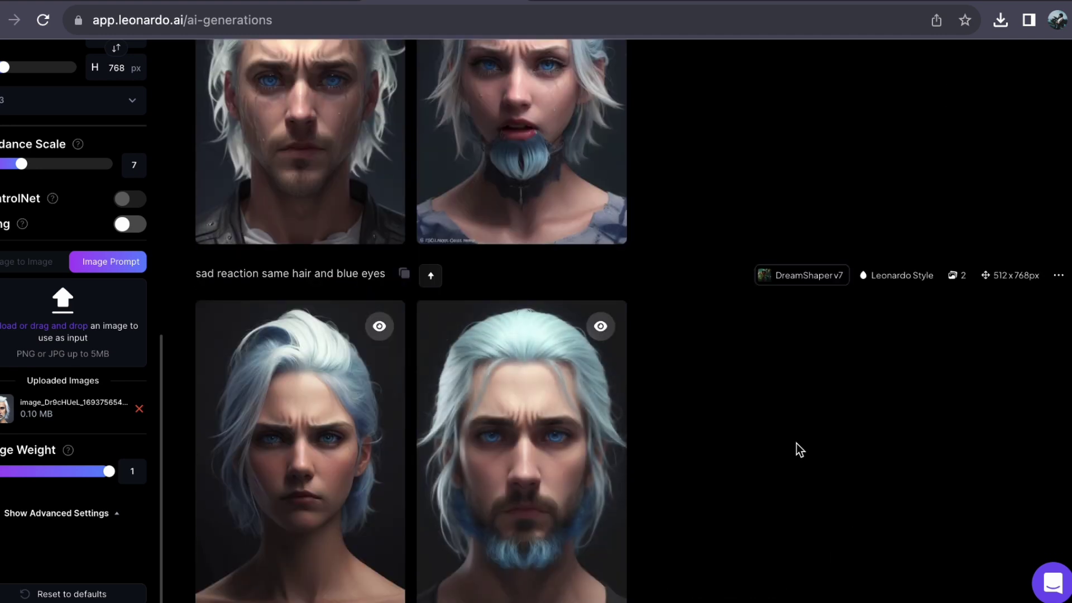
pyautogui.scroll(-6, 797, 446)
pyautogui.scroll(-9, 796, 443)
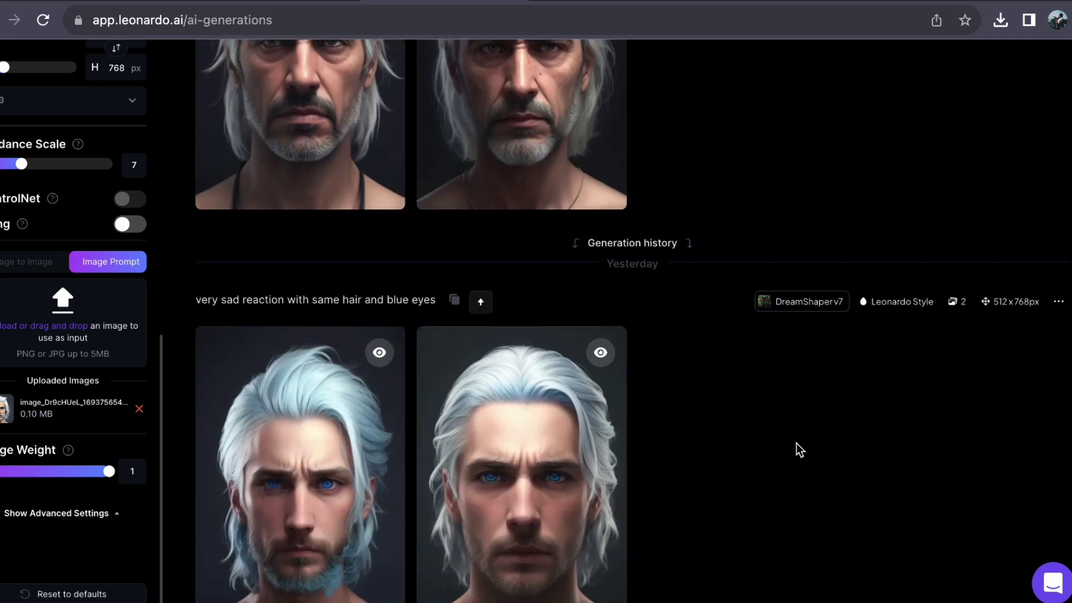
pyautogui.scroll(20, 742, 400)
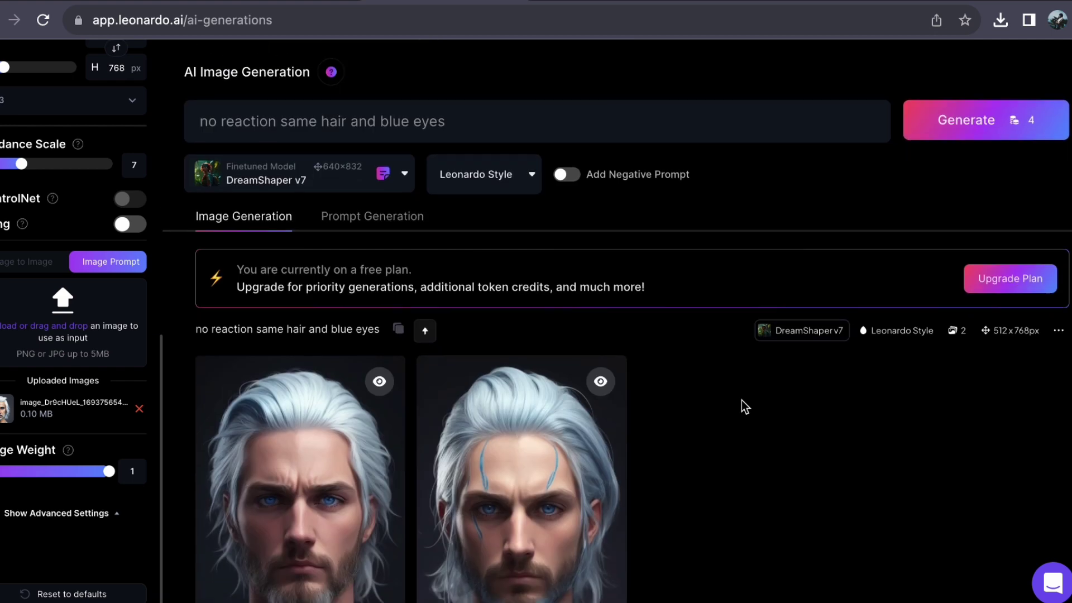
pyautogui.scroll(-2, 741, 400)
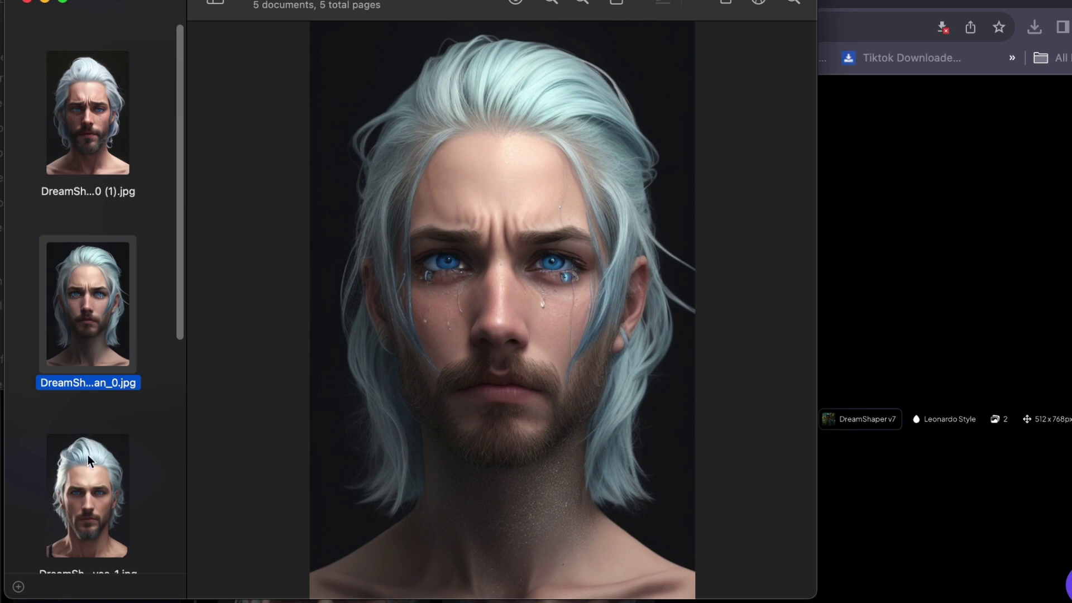
# Step: Look through the third, the frowning blue-tipped-beard and the last saved portraits in Preview
pyautogui.click(82, 470)
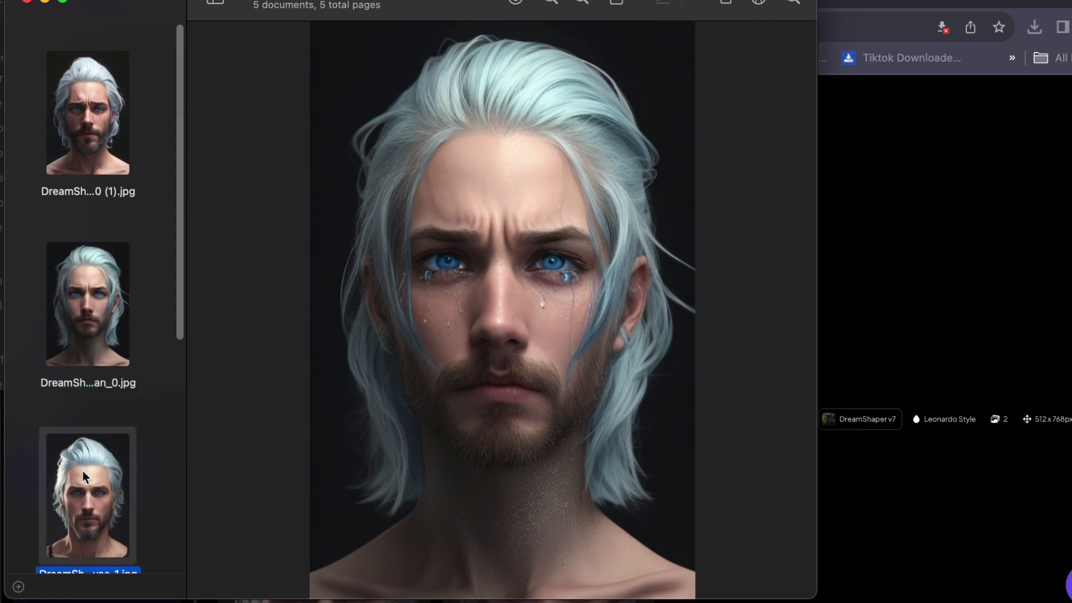
pyautogui.scroll(-5, 118, 343)
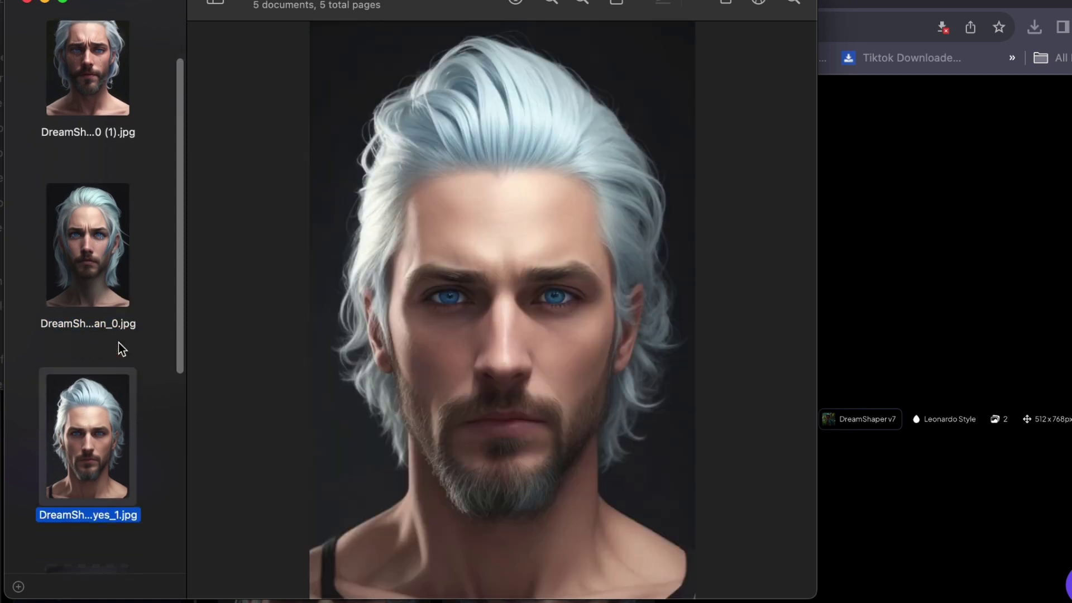
pyautogui.scroll(-3, 98, 393)
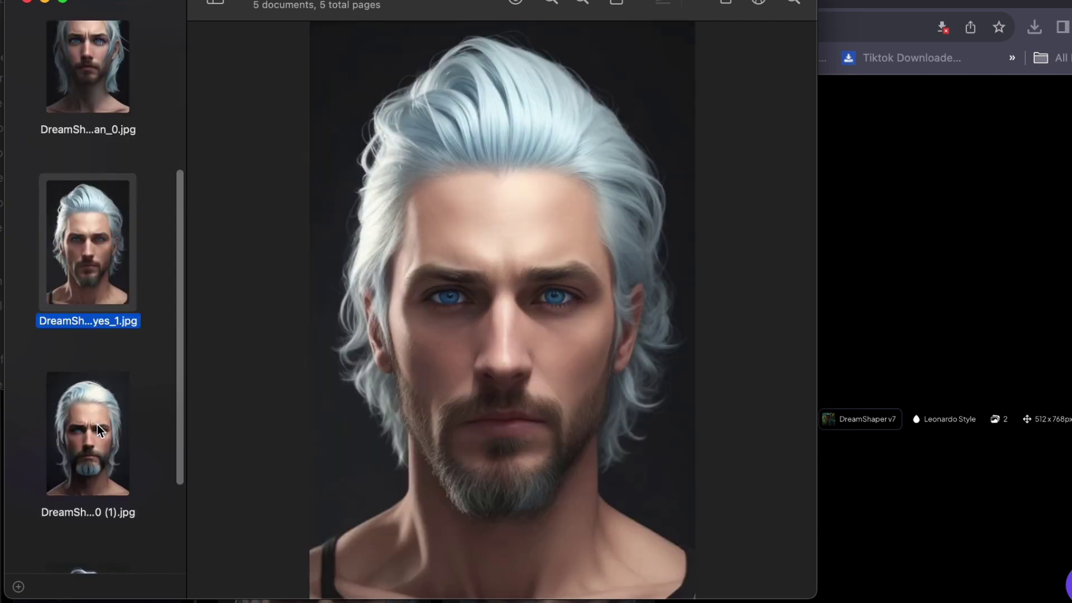
pyautogui.click(94, 422)
pyautogui.scroll(-3, 119, 391)
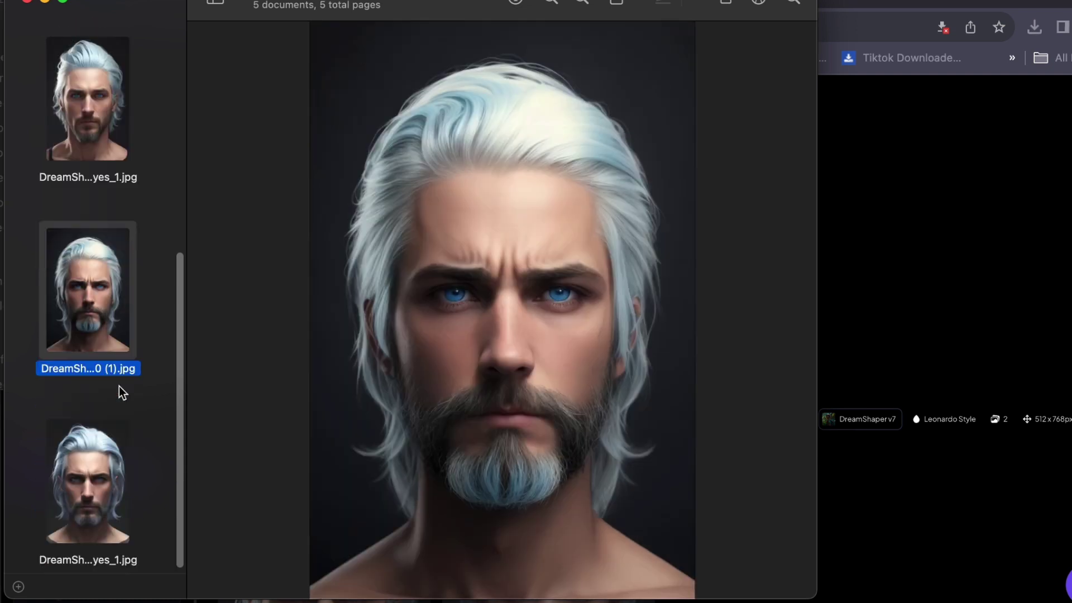
pyautogui.click(101, 473)
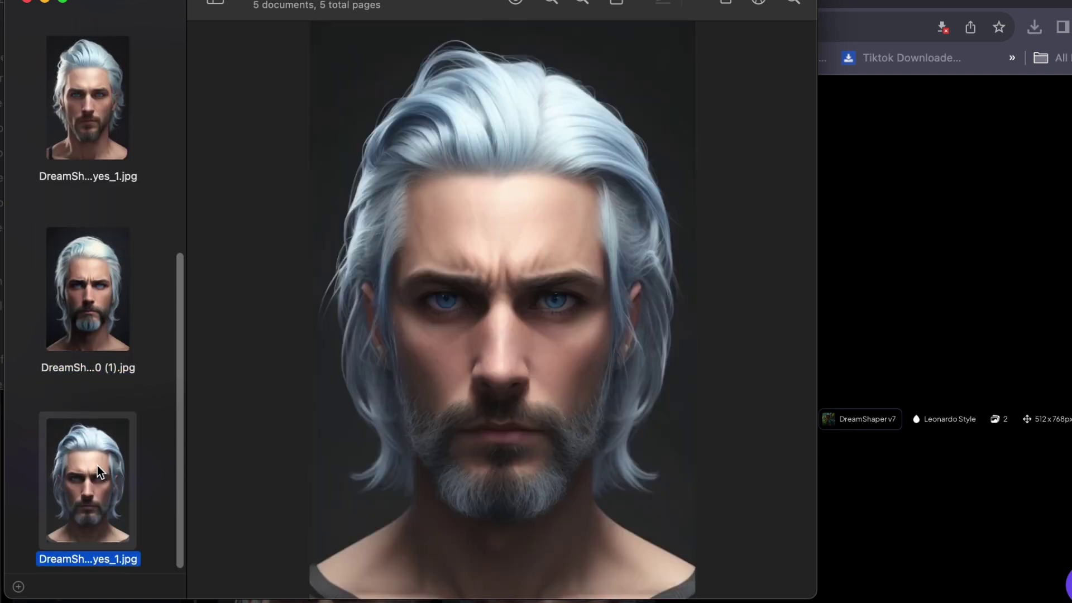
pyautogui.scroll(-1, 97, 465)
# Step: Close Preview and move the Avatar folder window toward the centre
pyautogui.scroll(5, 117, 385)
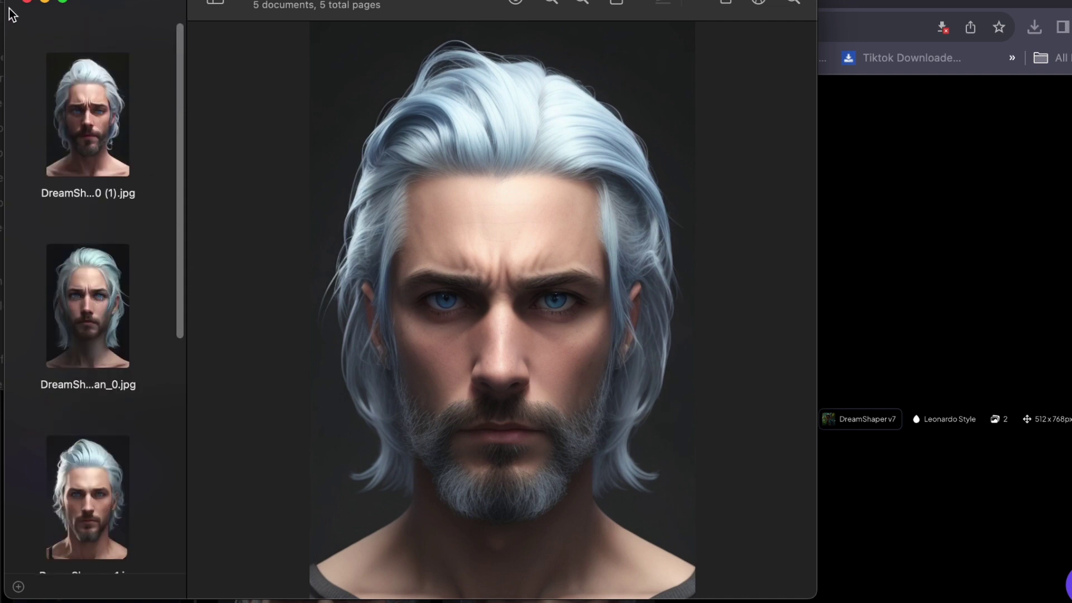
pyautogui.click(25, 2)
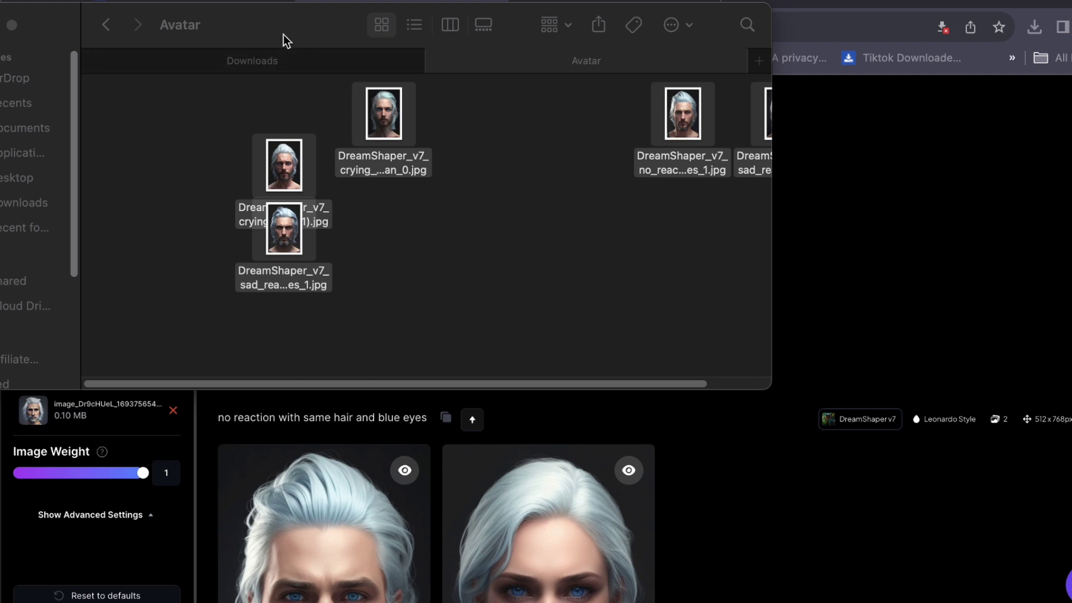
pyautogui.moveTo(283, 35); pyautogui.dragTo(390, 152)
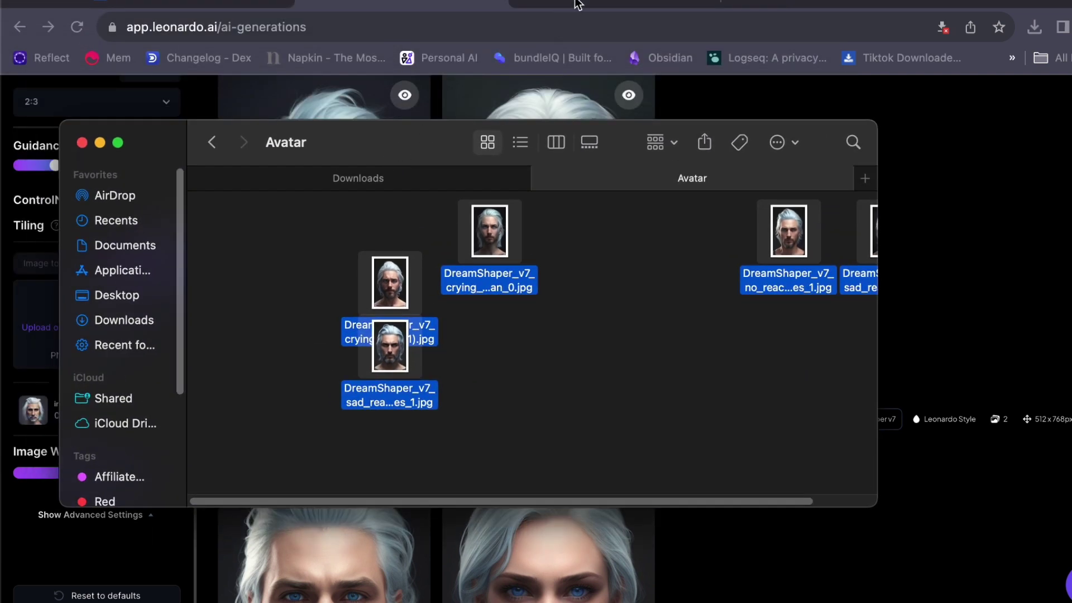
# Step: Enlarge the frowning blue-bearded 'very sad reaction' portrait and download it
pyautogui.click(1008, 100)
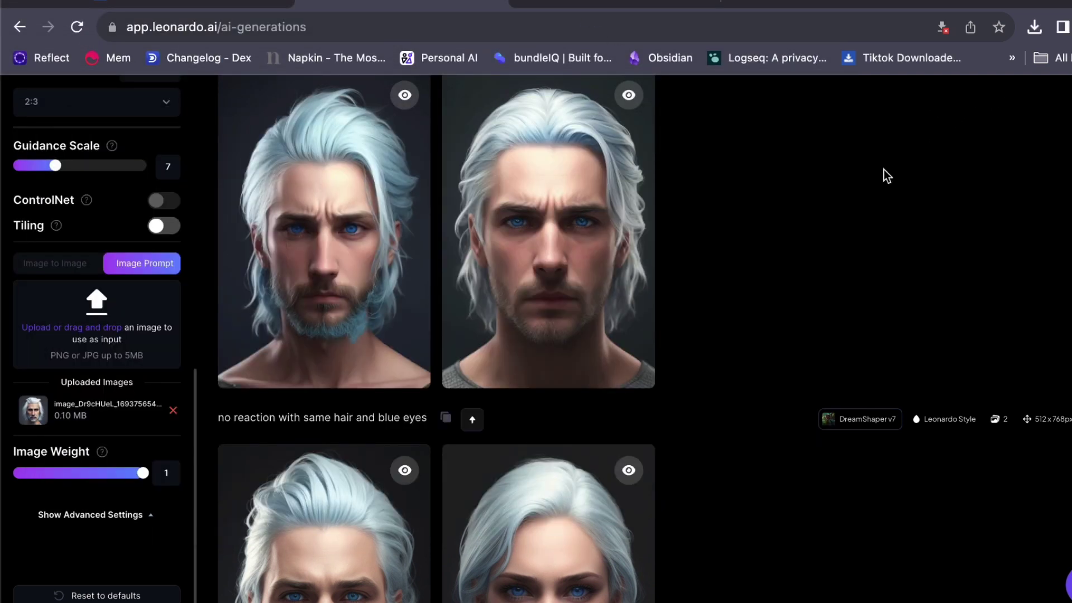
pyautogui.scroll(5, 418, 342)
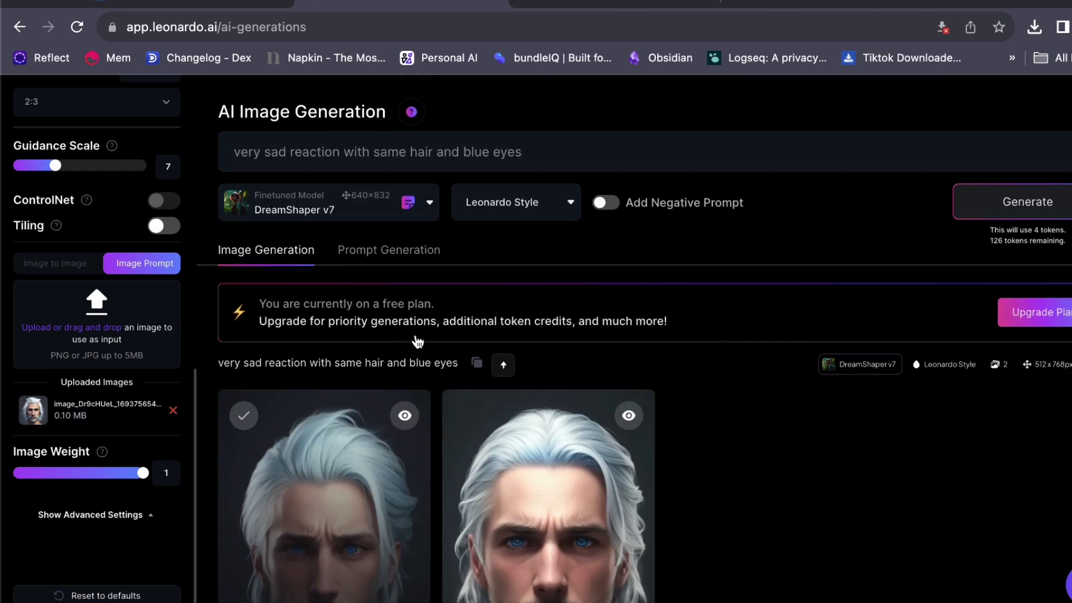
pyautogui.scroll(-3, 414, 334)
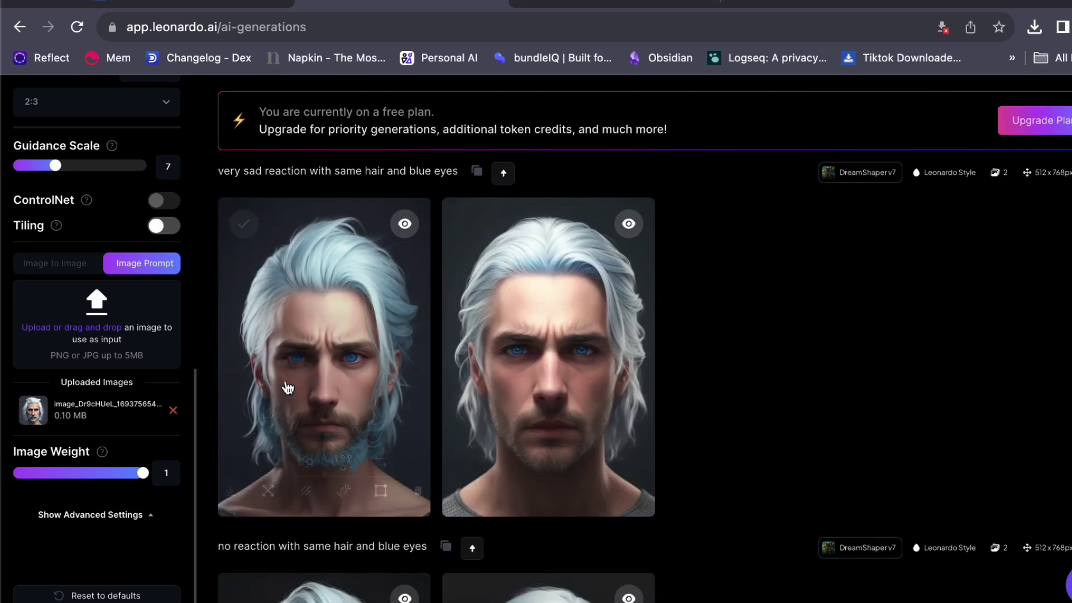
pyautogui.click(316, 369)
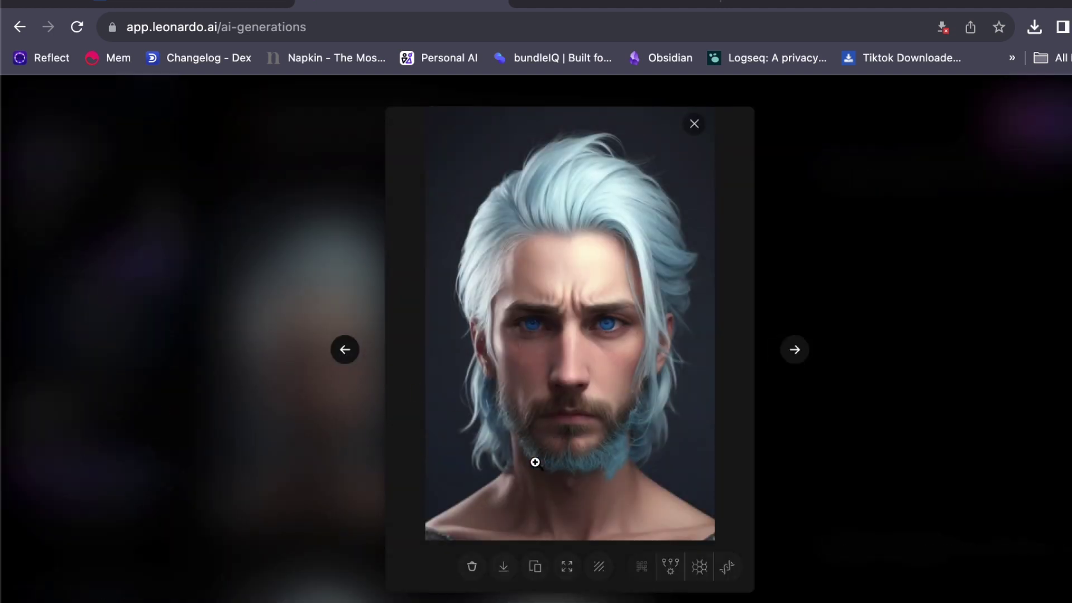
pyautogui.click(506, 574)
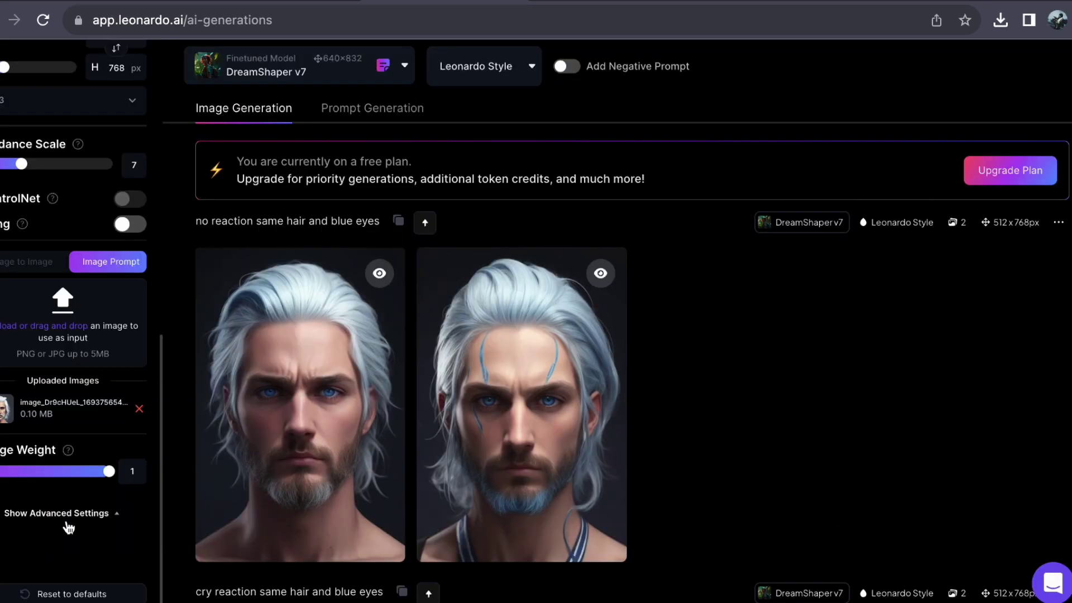
# Step: Scroll the generations page around the 'no reaction same hair and blue eyes' results
pyautogui.scroll(2, 676, 415)
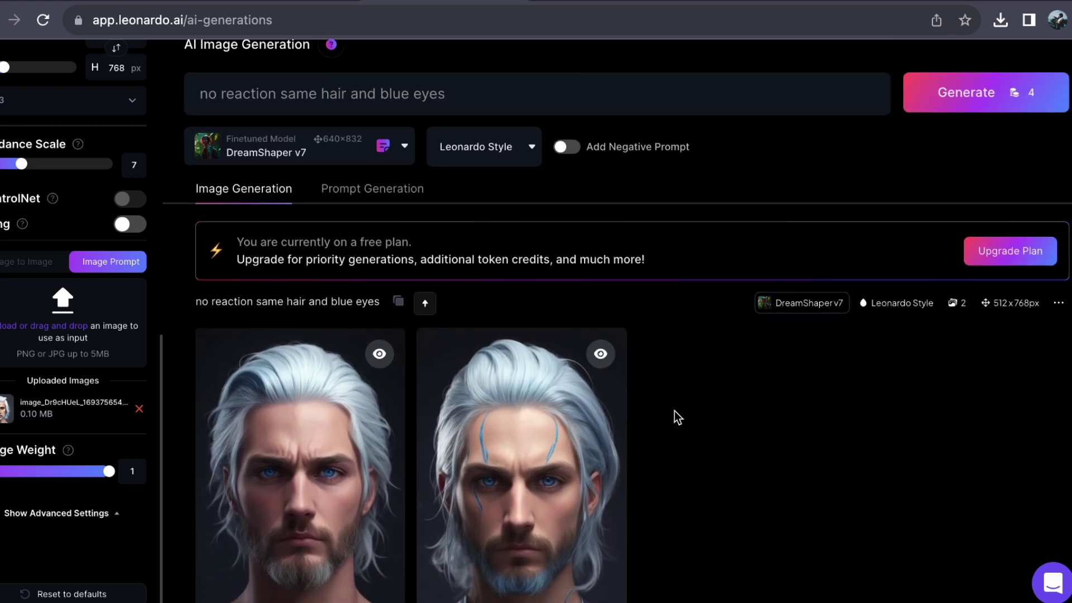
pyautogui.scroll(-1, 674, 411)
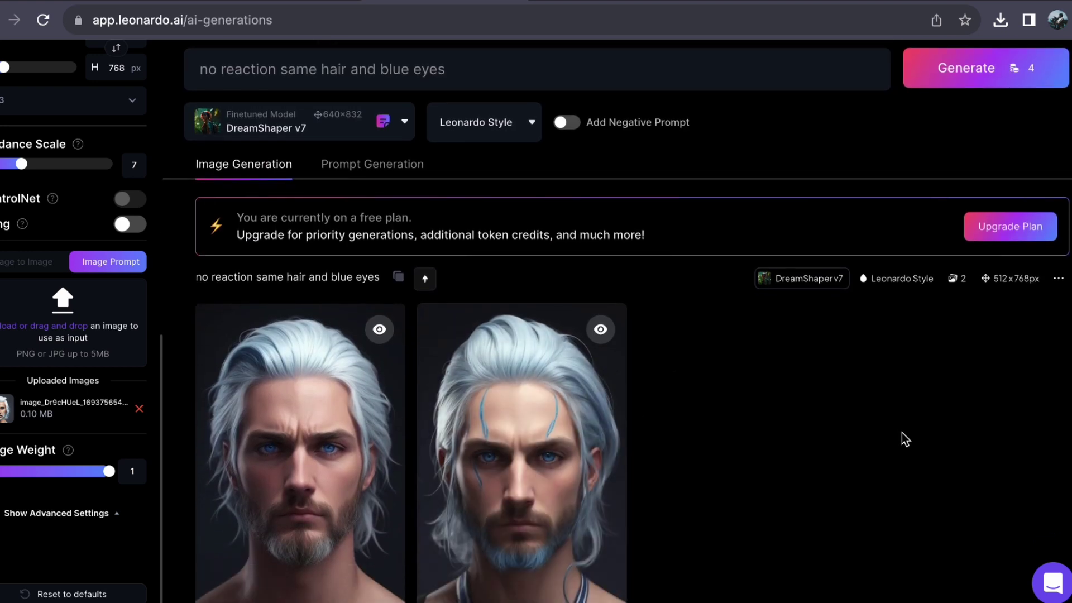